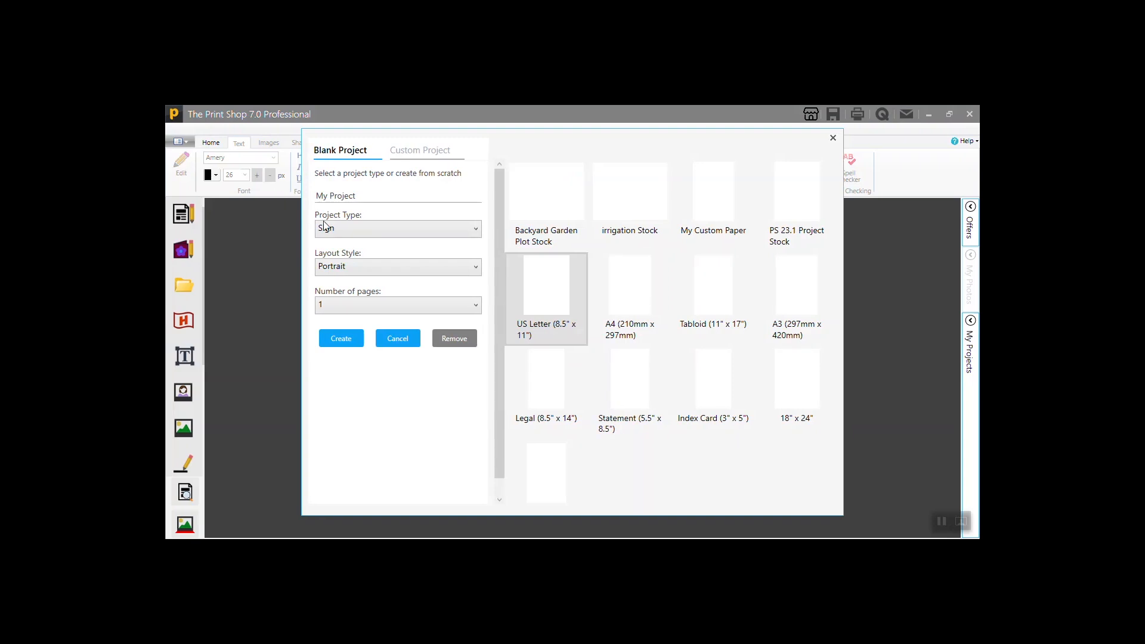
Create a one-page portrait Sign project on US Letter paper and insert a table with three columns and four rows.
{"action": "left_click", "coordinate": [354, 340]}
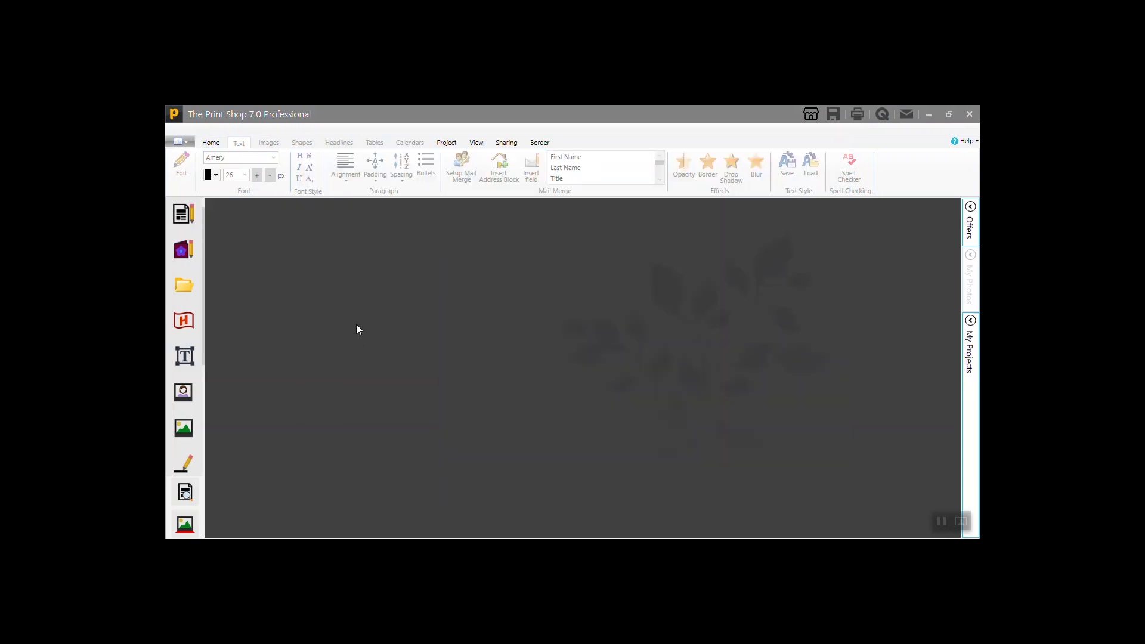
{"action": "scroll", "coordinate": [186, 358], "scroll_direction": "down", "scroll_amount": 3}
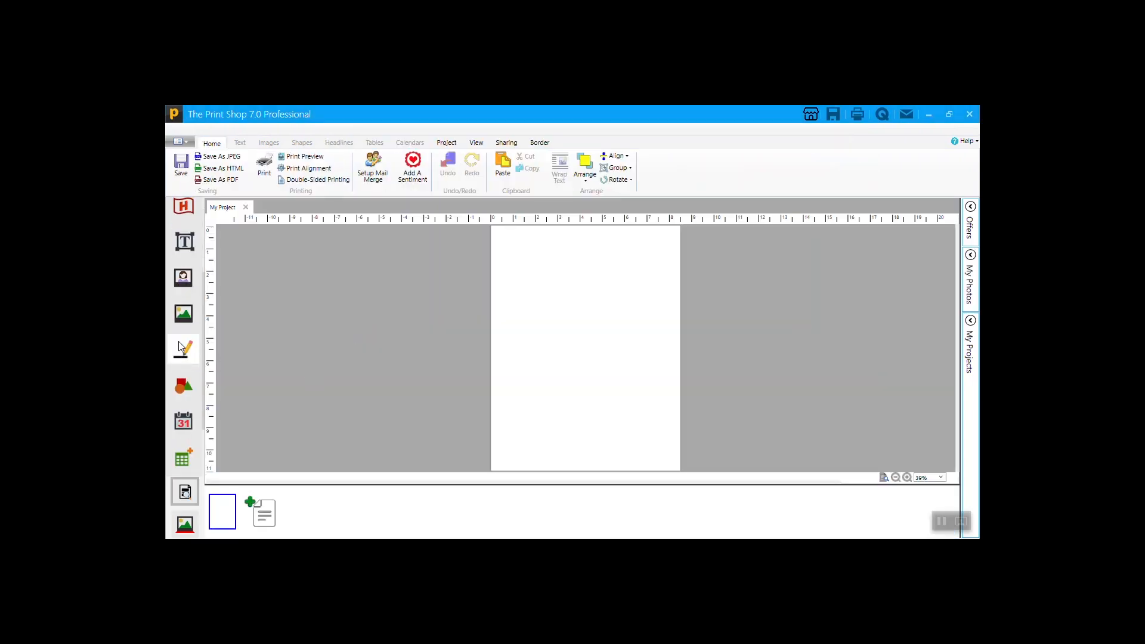
{"action": "left_click", "coordinate": [178, 463]}
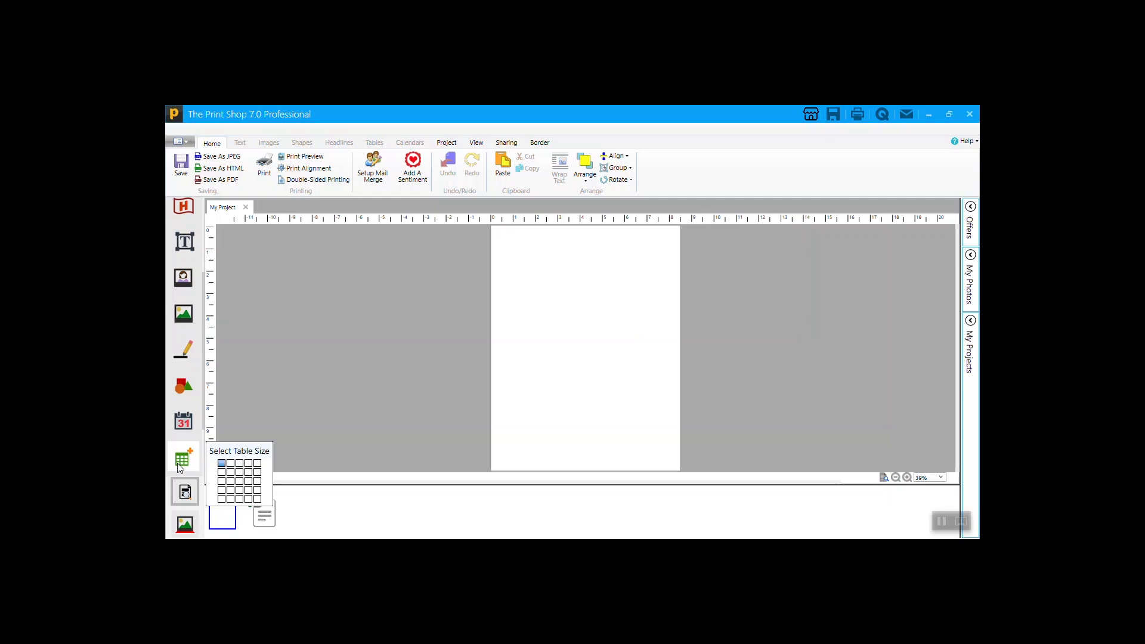
{"action": "left_click", "coordinate": [242, 492]}
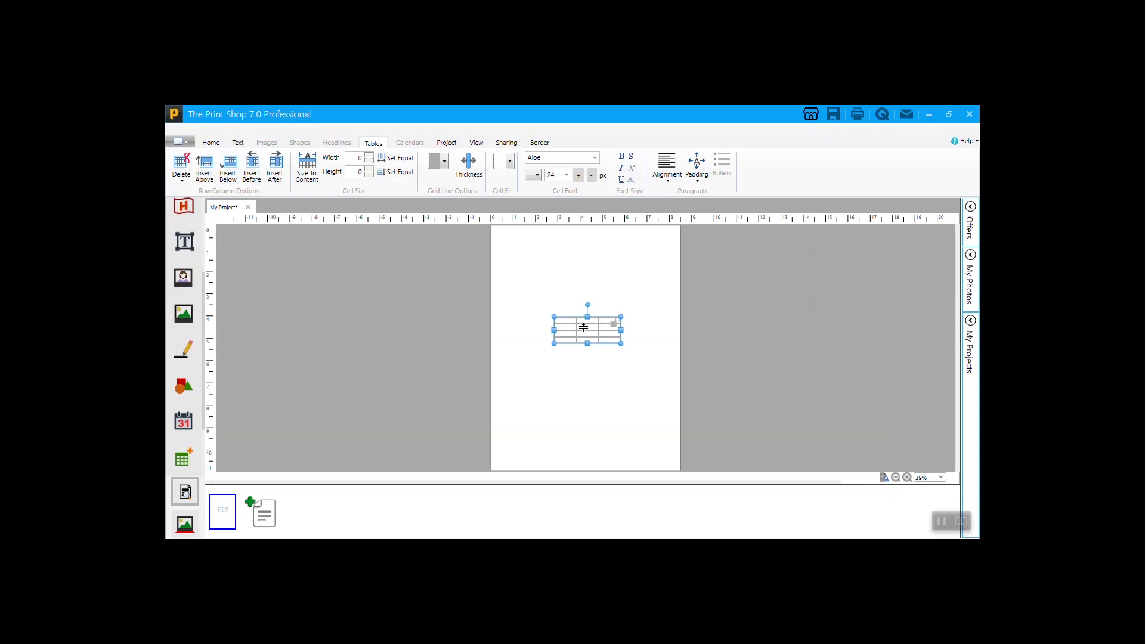
Enlarge the table to about 4.8 by 5.9 inches and position it near the middle of the page.
{"action": "left_click_drag", "start_coordinate": [580, 329], "coordinate": [668, 439]}
{"action": "left_click", "coordinate": [726, 380]}
{"action": "left_click", "coordinate": [622, 356]}
{"action": "left_click_drag", "start_coordinate": [665, 436], "coordinate": [613, 377]}
{"action": "left_click_drag", "start_coordinate": [577, 338], "coordinate": [575, 366]}
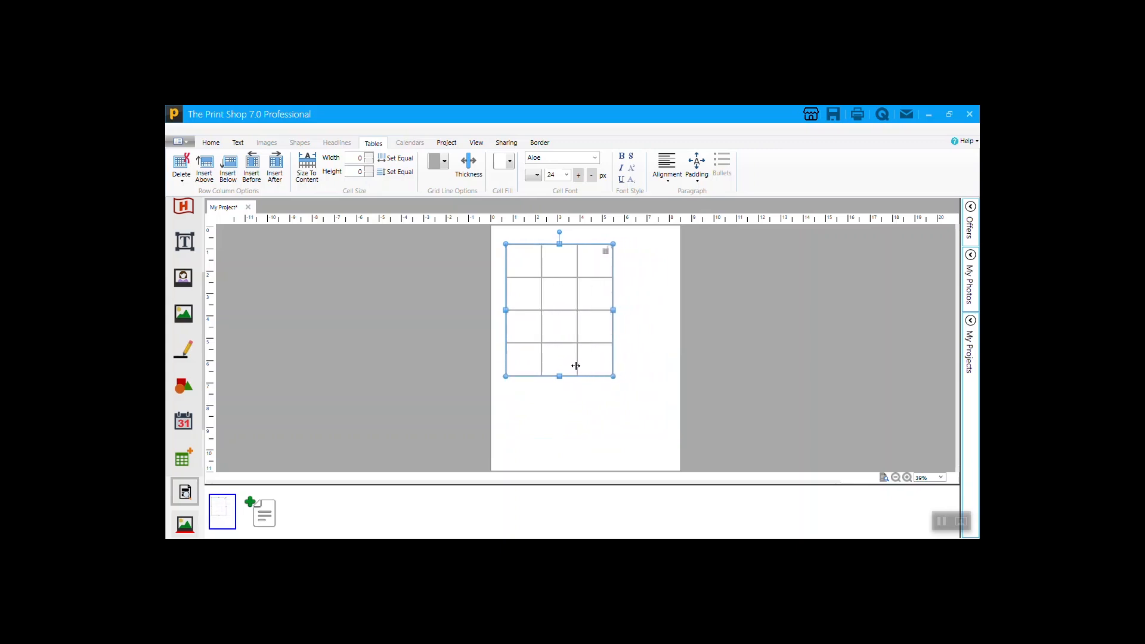
{"action": "left_click_drag", "start_coordinate": [567, 324], "coordinate": [585, 361]}
Enter the numbers 1, 2, 3 and 4 down the cells of the table's first column.
{"action": "left_click", "coordinate": [540, 299]}
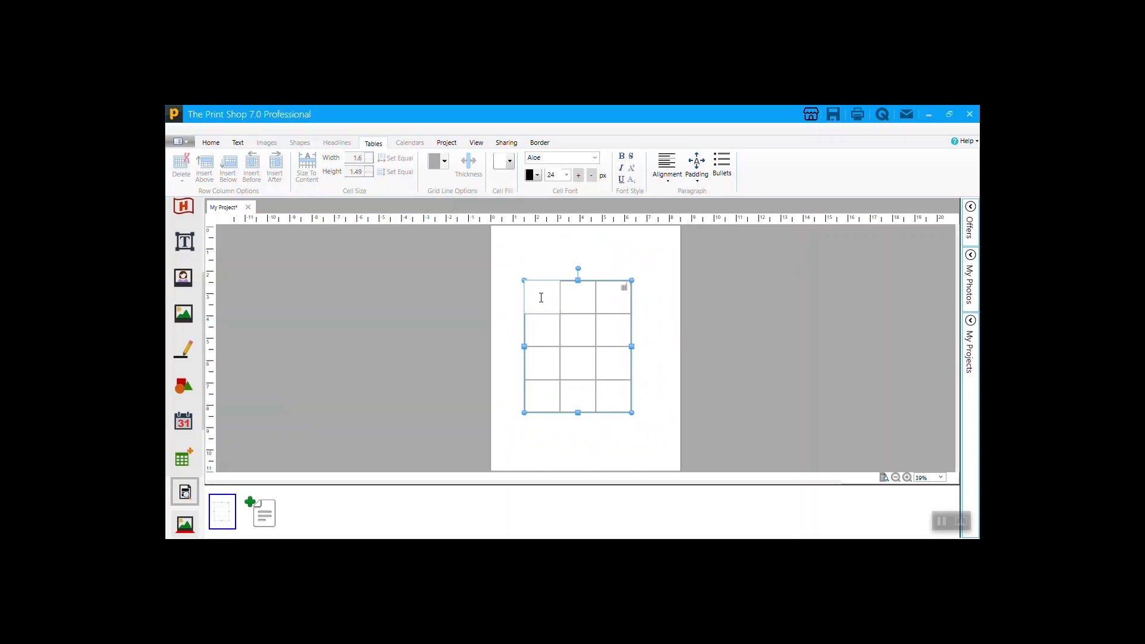
{"action": "left_click", "coordinate": [547, 332]}
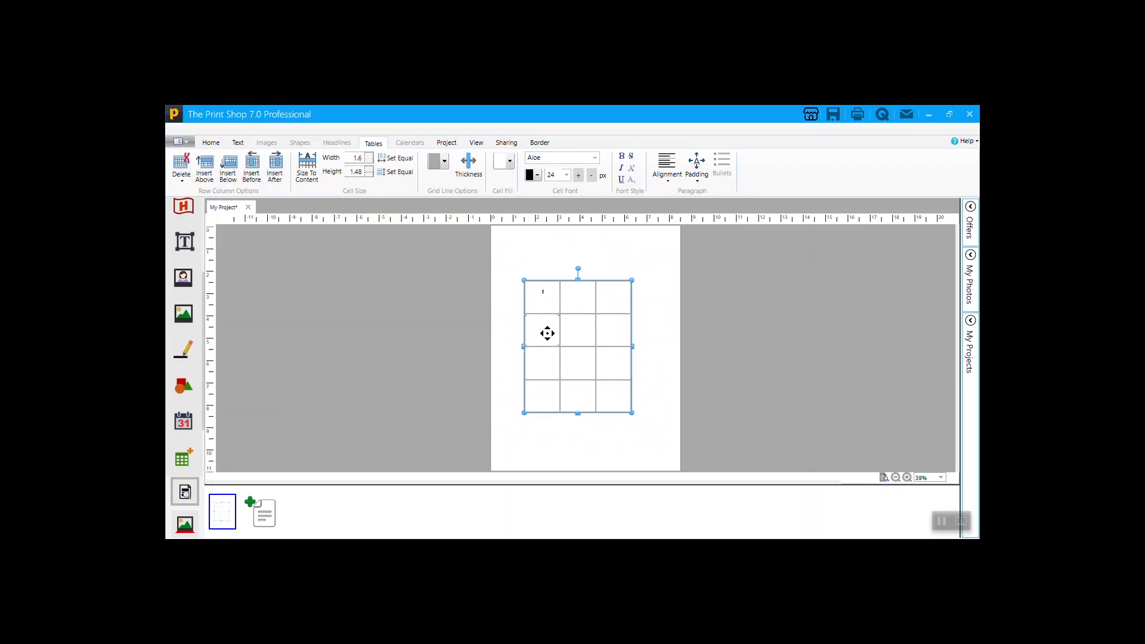
{"action": "left_click", "coordinate": [543, 364]}
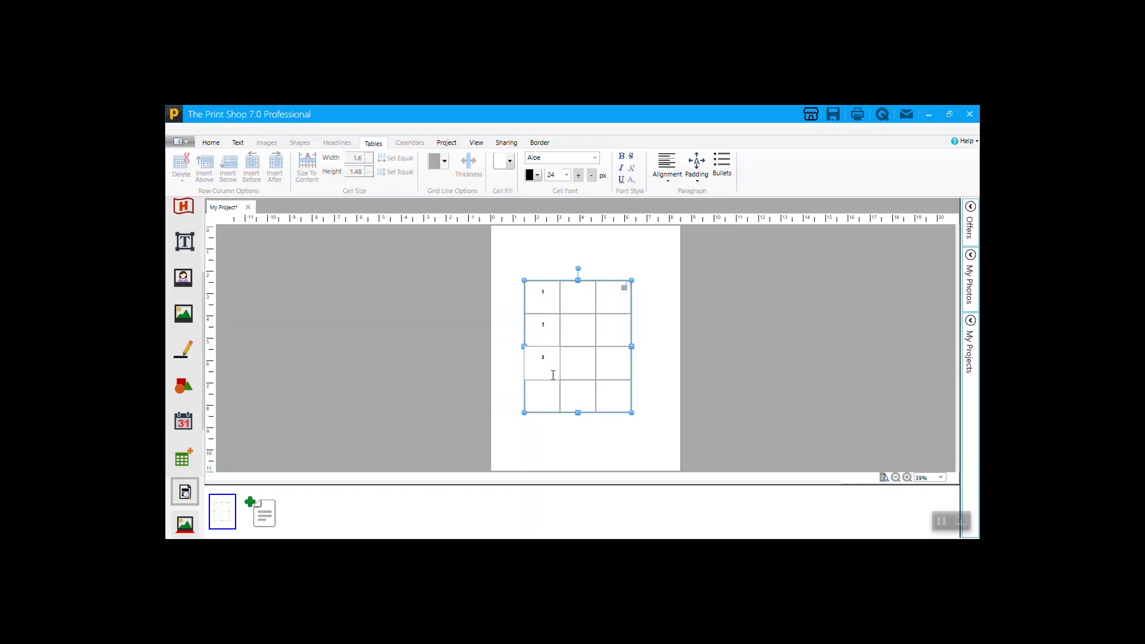
{"action": "left_click", "coordinate": [552, 397]}
{"action": "left_click", "coordinate": [552, 399]}
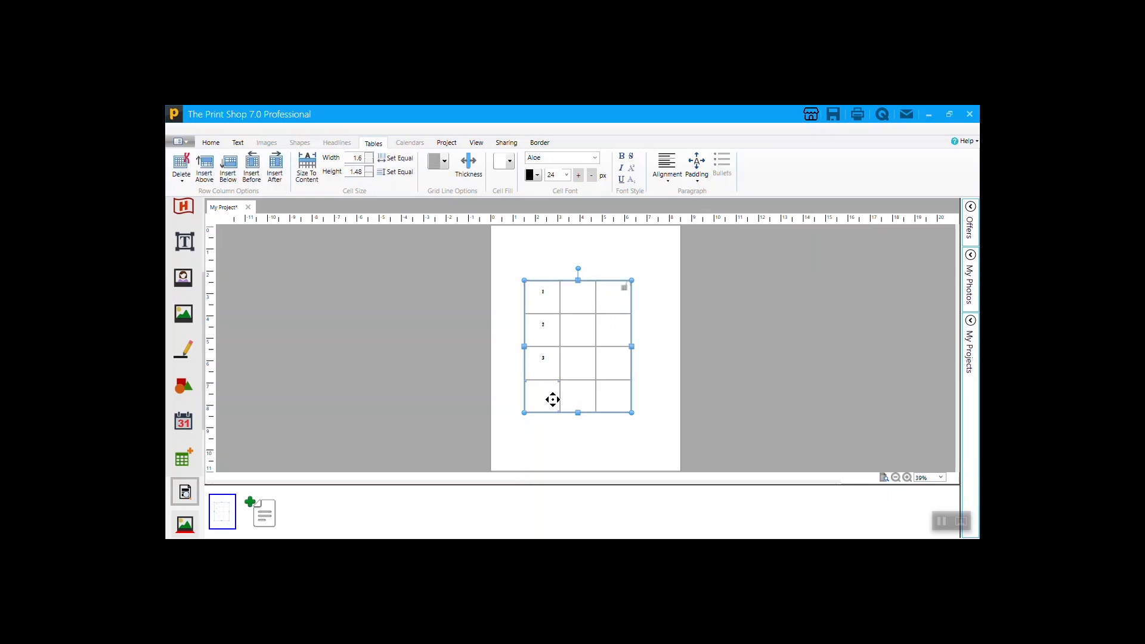
{"action": "left_click", "coordinate": [561, 428]}
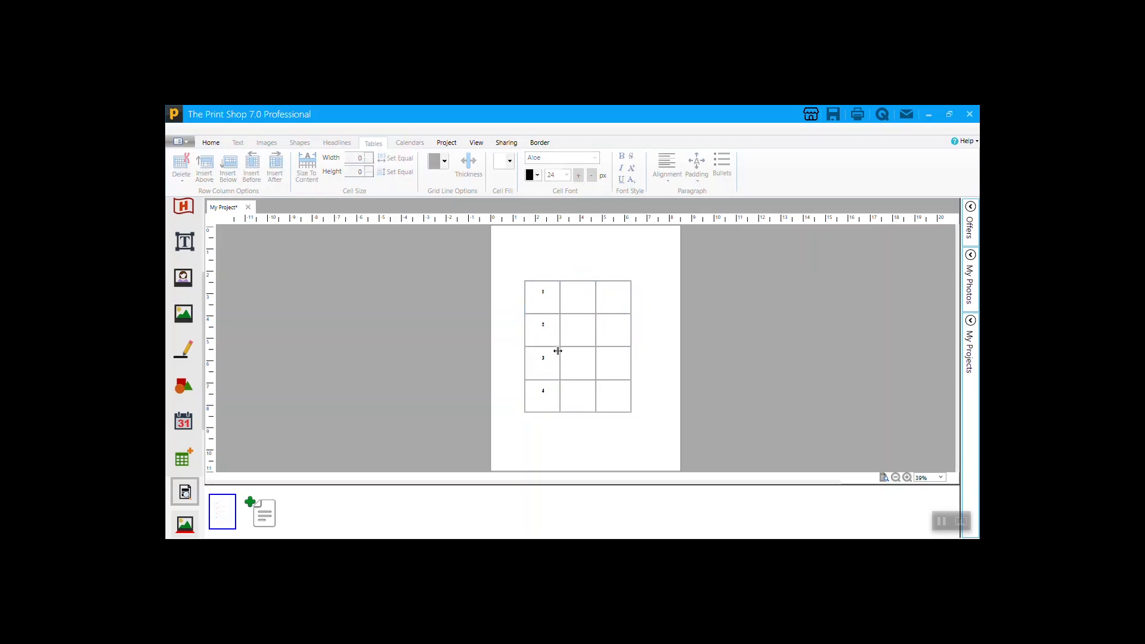
Set the whole table's font size to 48 px and move the table slightly up the page.
{"action": "left_click", "coordinate": [547, 292]}
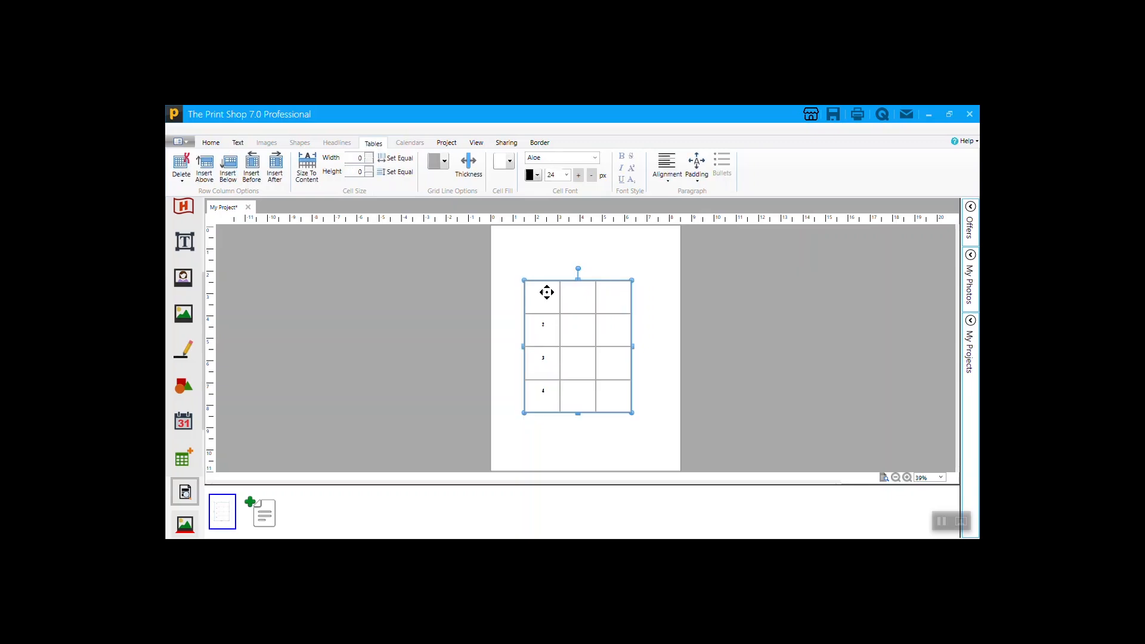
{"action": "left_click", "coordinate": [579, 175]}
{"action": "left_click", "coordinate": [578, 175]}
{"action": "left_click", "coordinate": [552, 357]}
{"action": "left_click_drag", "start_coordinate": [576, 361], "coordinate": [573, 350]}
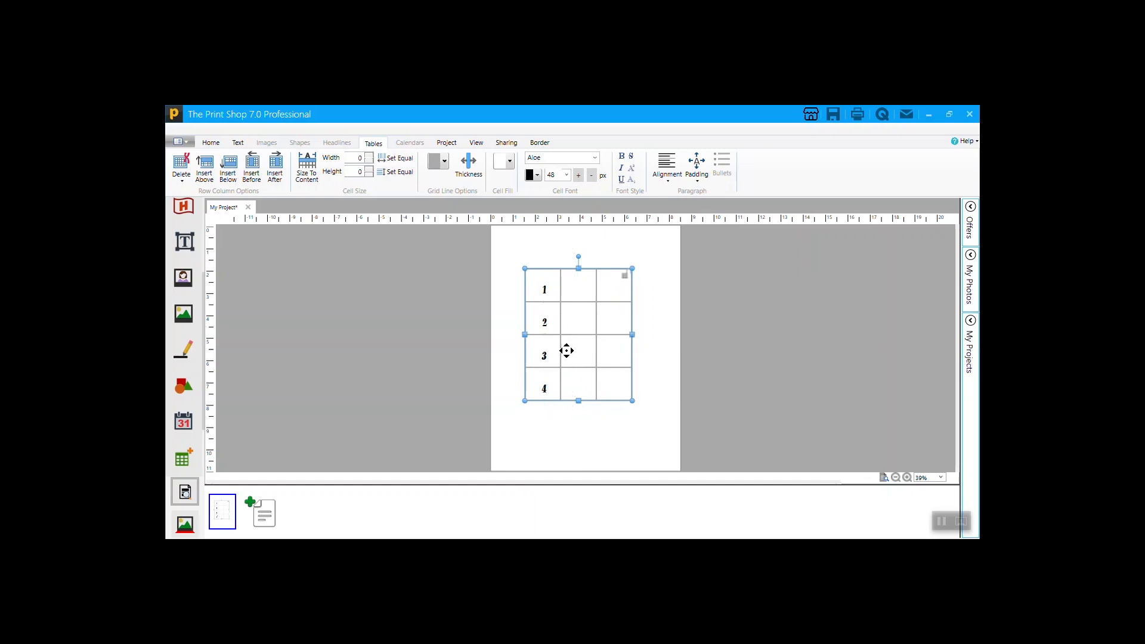
Insert one row above and one row below the table's existing rows, and move the table up on the page.
{"action": "left_click", "coordinate": [206, 167]}
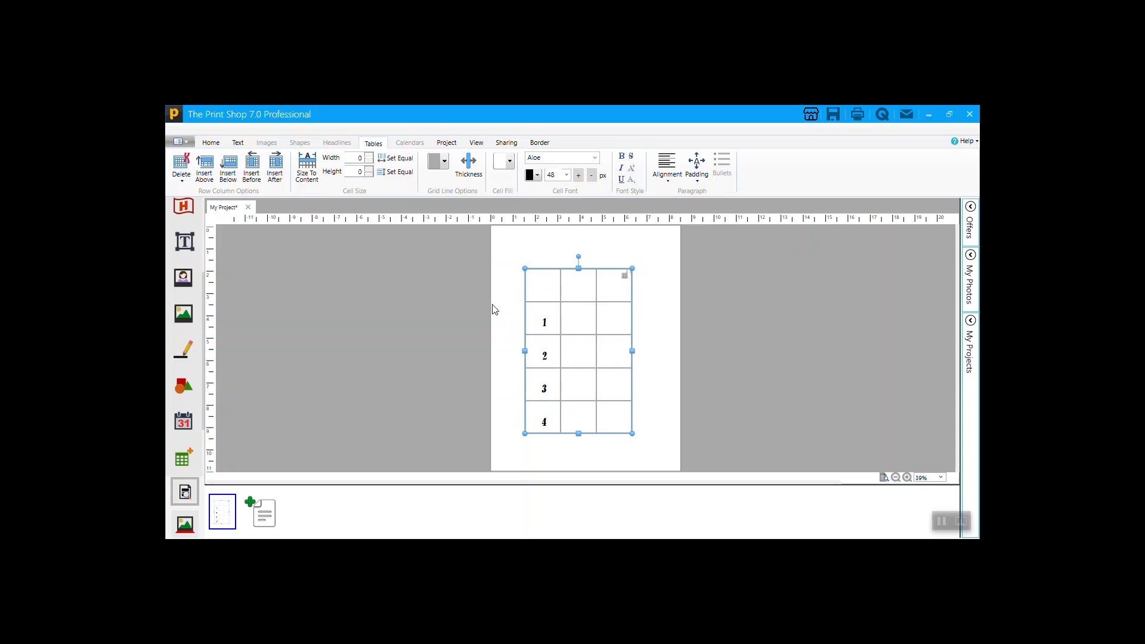
{"action": "left_click", "coordinate": [230, 167]}
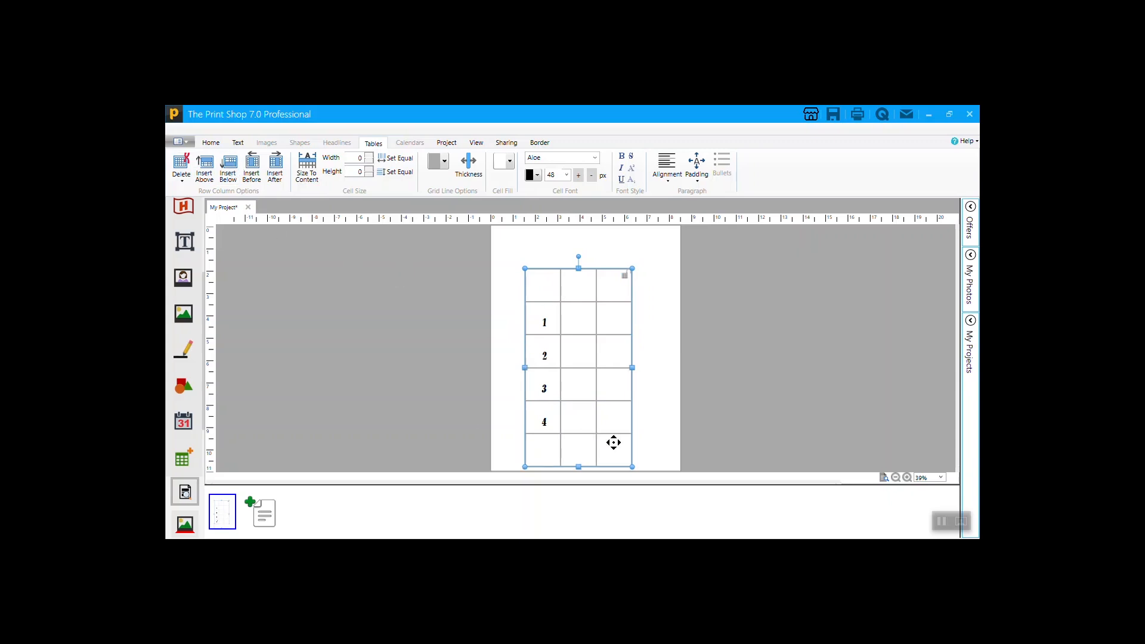
{"action": "left_click_drag", "start_coordinate": [599, 414], "coordinate": [598, 388]}
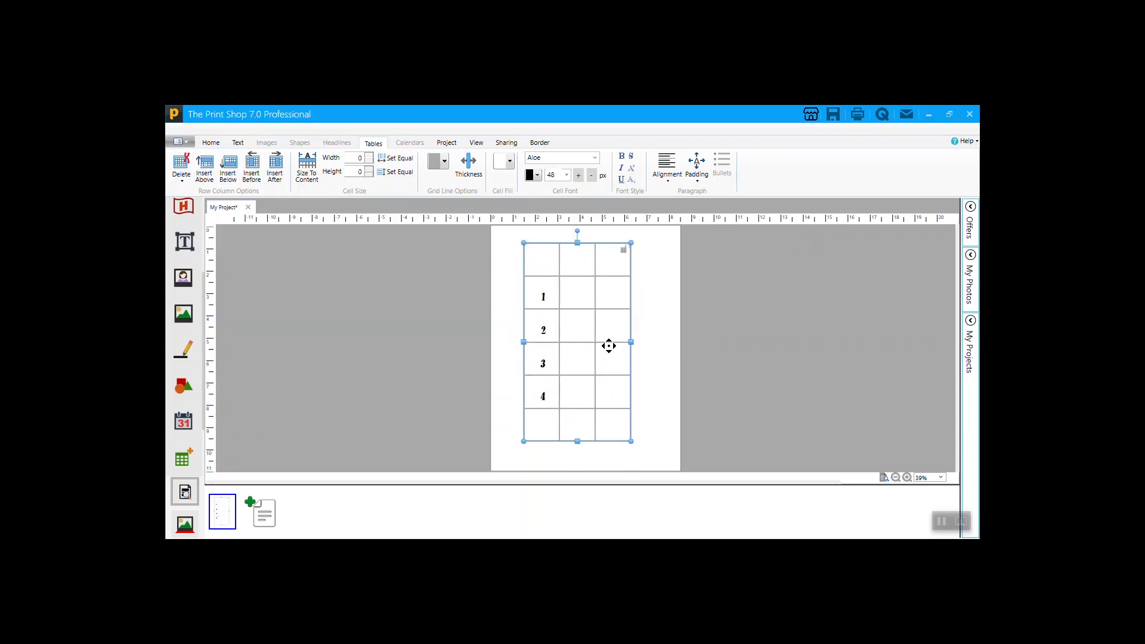
Insert a column before the numbered column and enter short text in the last cell of the row numbered 3.
{"action": "left_click", "coordinate": [250, 167]}
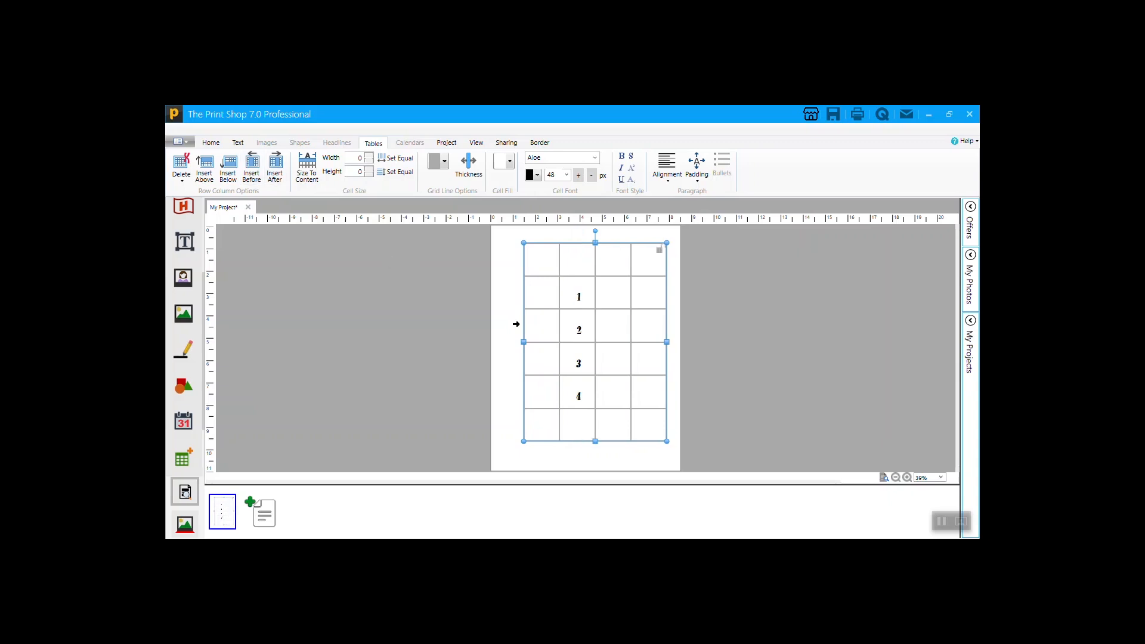
{"action": "left_click_drag", "start_coordinate": [608, 332], "coordinate": [603, 337]}
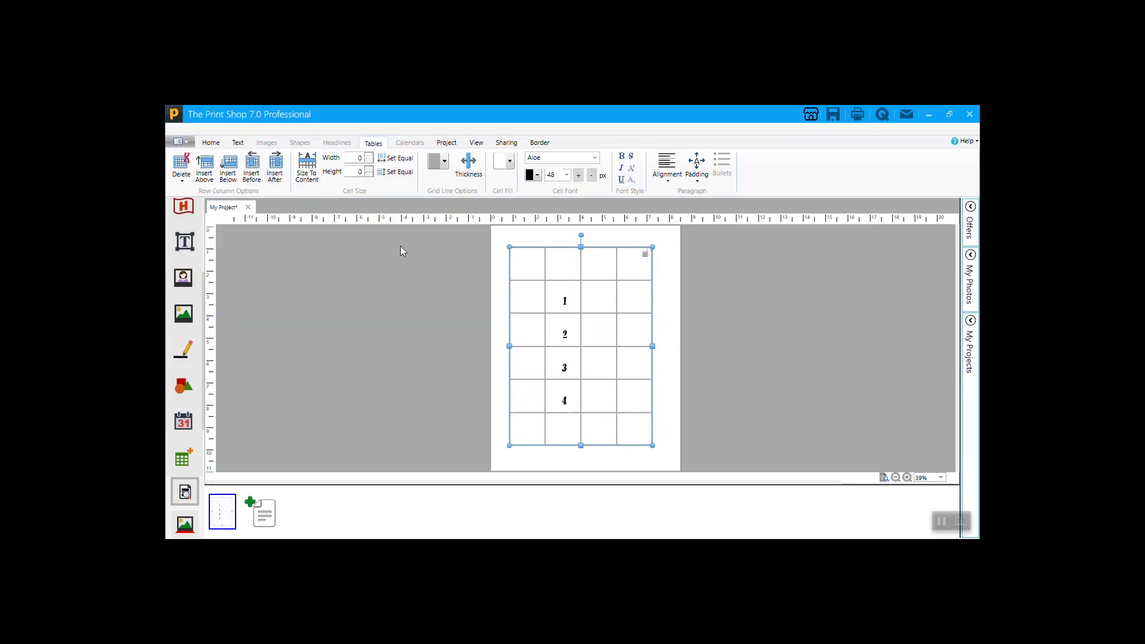
{"action": "left_click", "coordinate": [634, 359]}
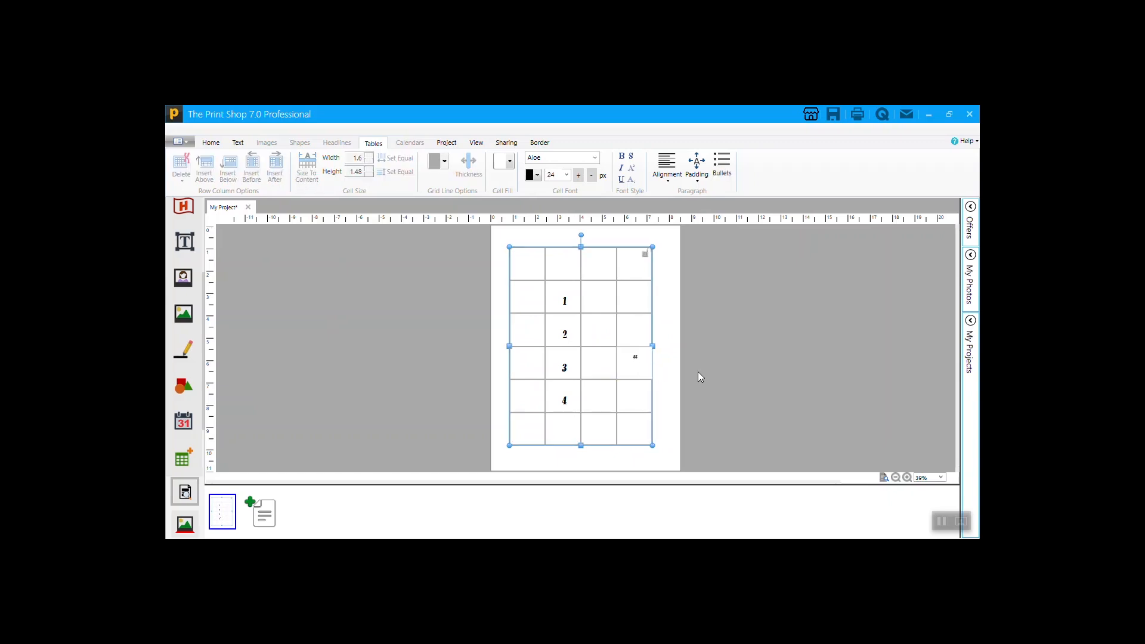
{"action": "left_click", "coordinate": [599, 347]}
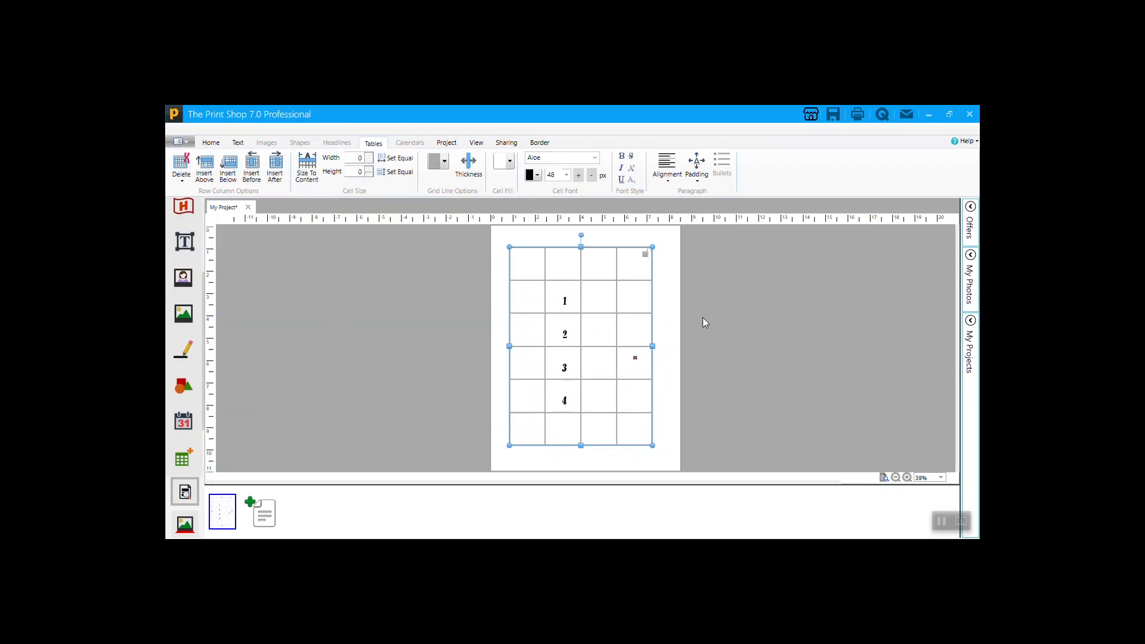
Insert a column after the last one and reposition the table so it fits within the page width.
{"action": "left_click", "coordinate": [275, 171]}
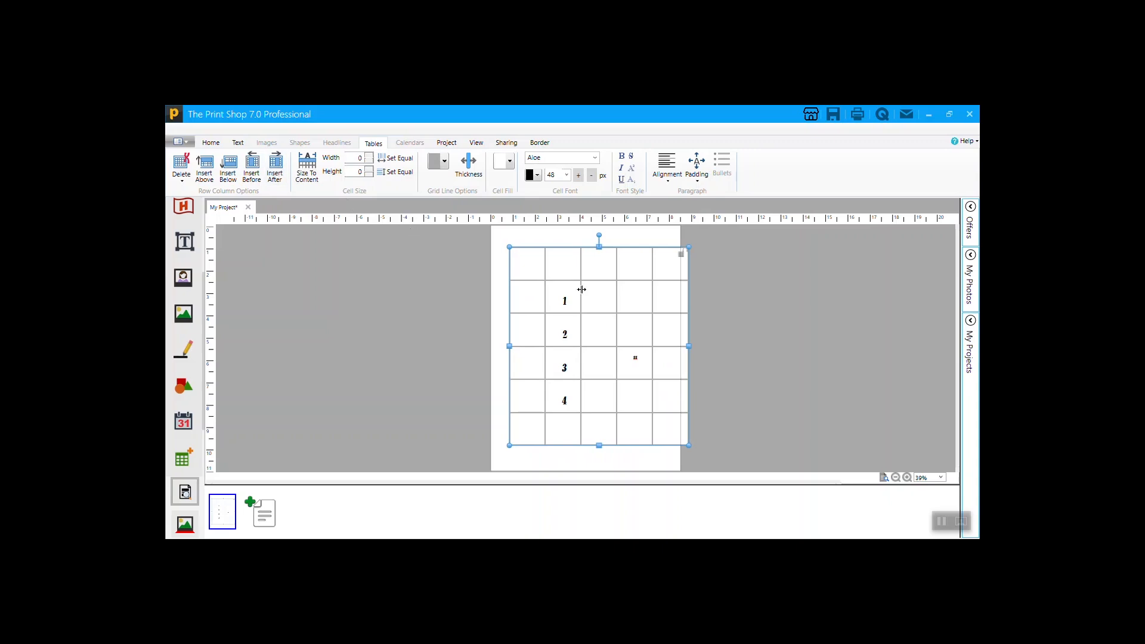
{"action": "left_click_drag", "start_coordinate": [567, 307], "coordinate": [582, 308]}
{"action": "left_click", "coordinate": [713, 320]}
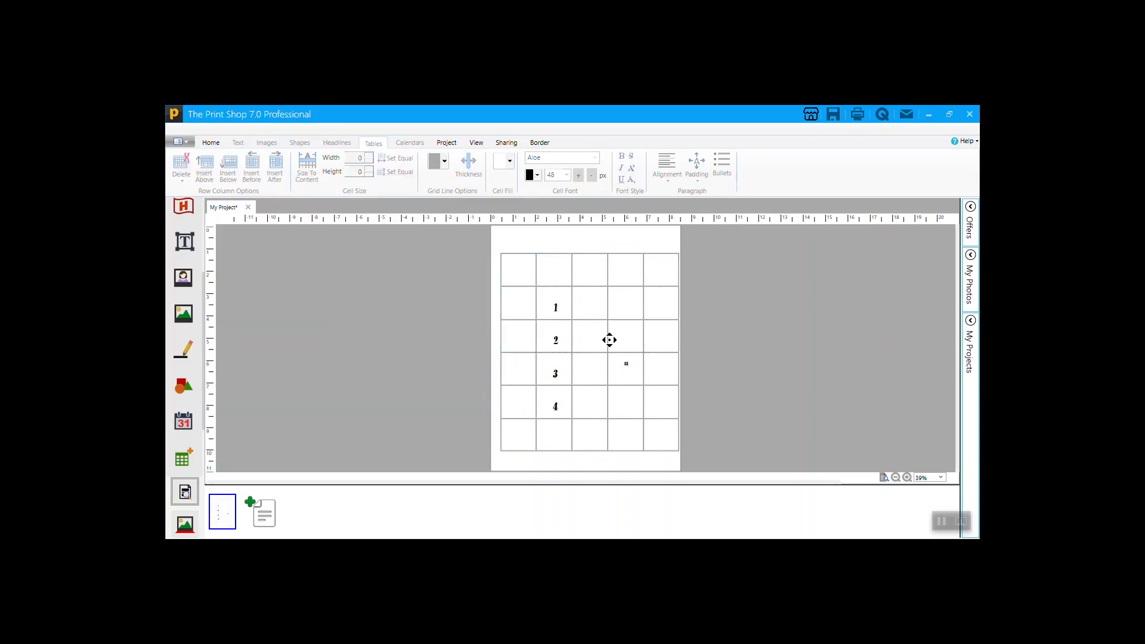
Fill the cell just after the number 2 with yellow.
{"action": "left_click", "coordinate": [597, 336]}
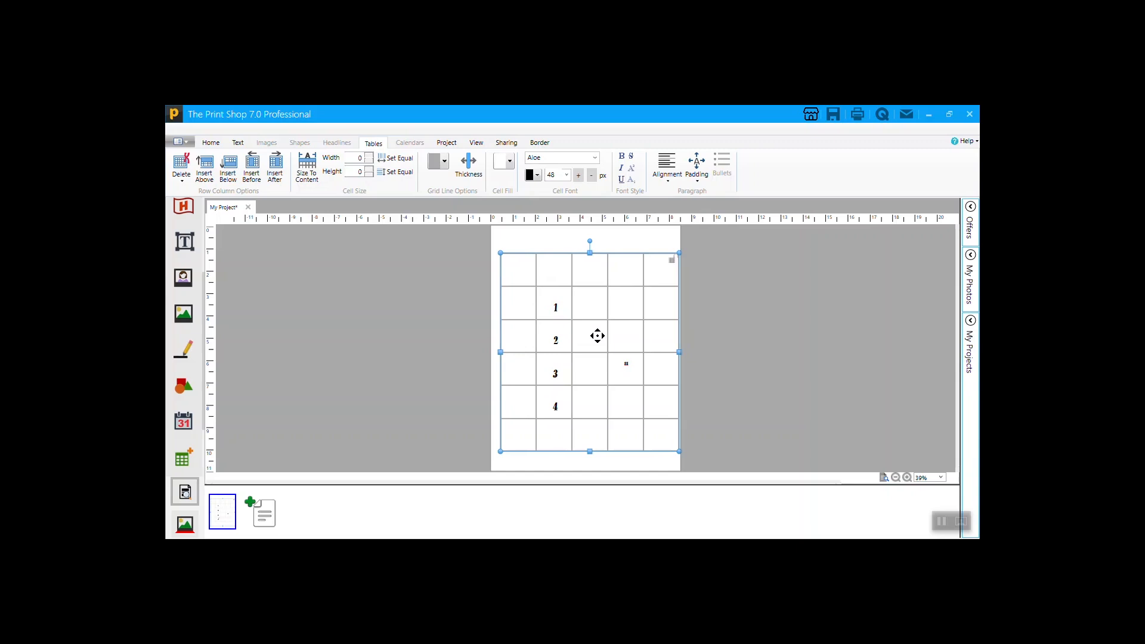
{"action": "left_click", "coordinate": [597, 336]}
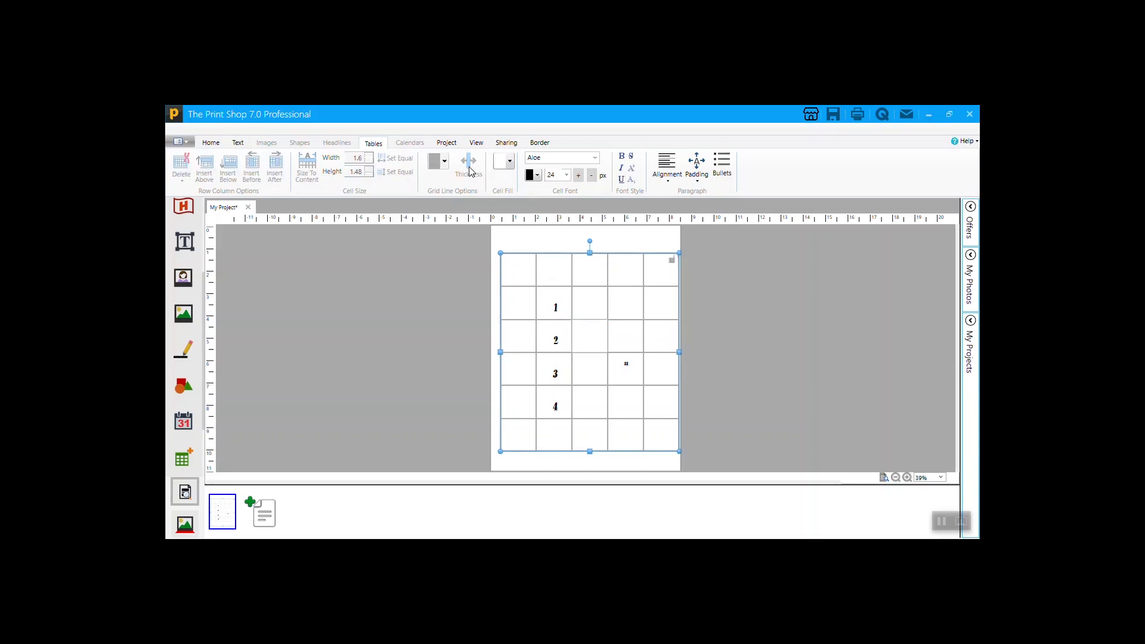
{"action": "left_click", "coordinate": [510, 162]}
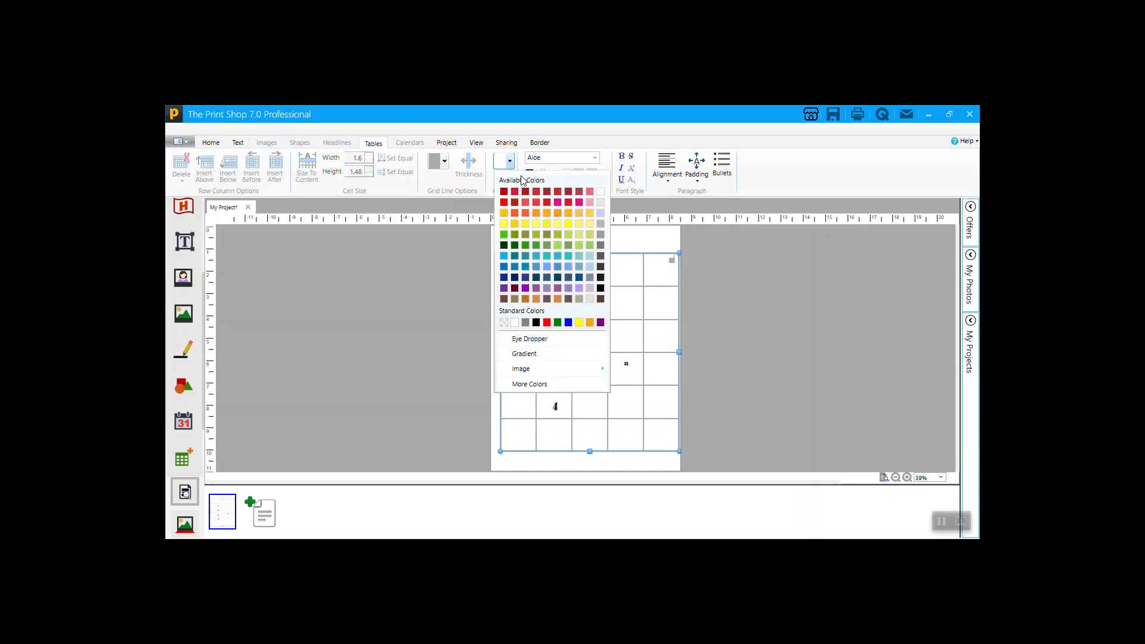
{"action": "left_click", "coordinate": [531, 219]}
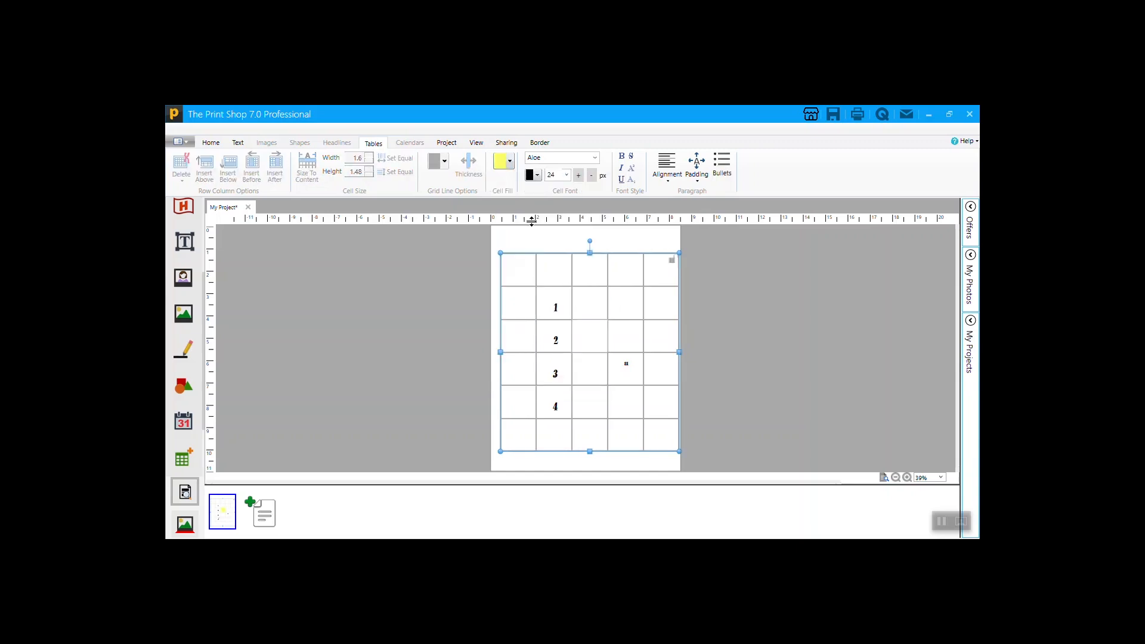
{"action": "left_click", "coordinate": [710, 356]}
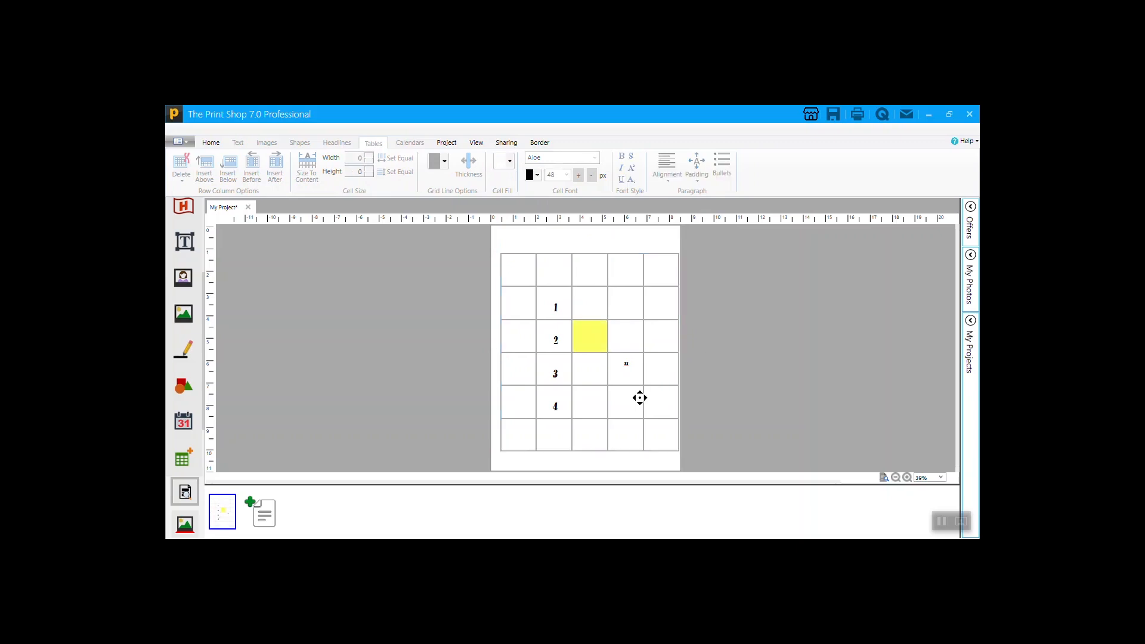
Fill the cell just after the number 4 with green.
{"action": "left_click", "coordinate": [592, 400]}
{"action": "left_click", "coordinate": [591, 400]}
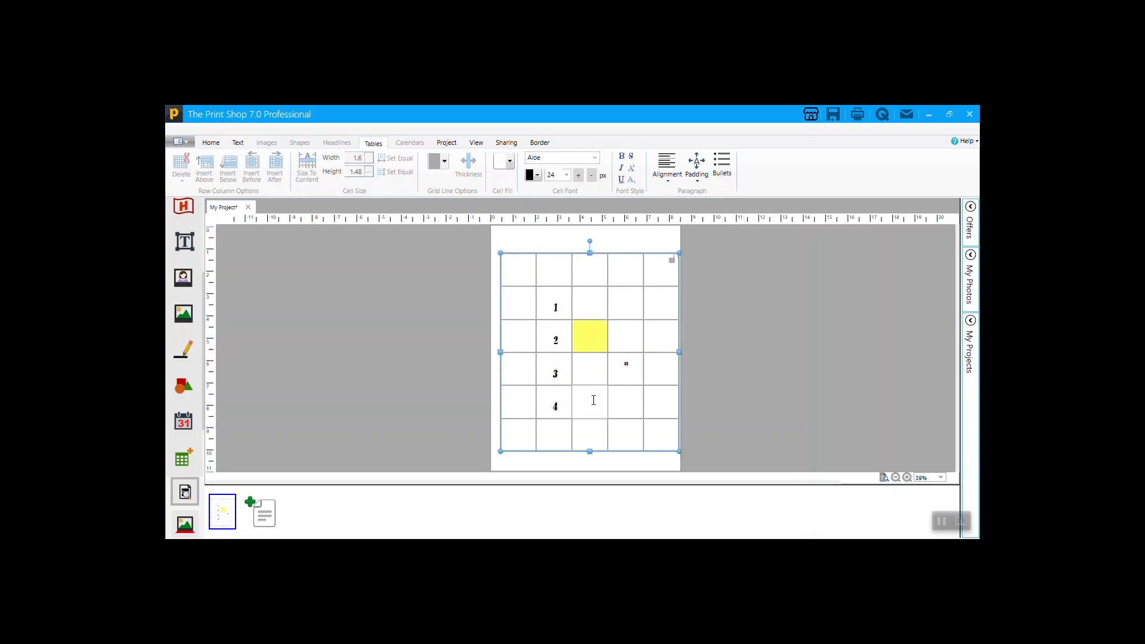
{"action": "left_click", "coordinate": [510, 161]}
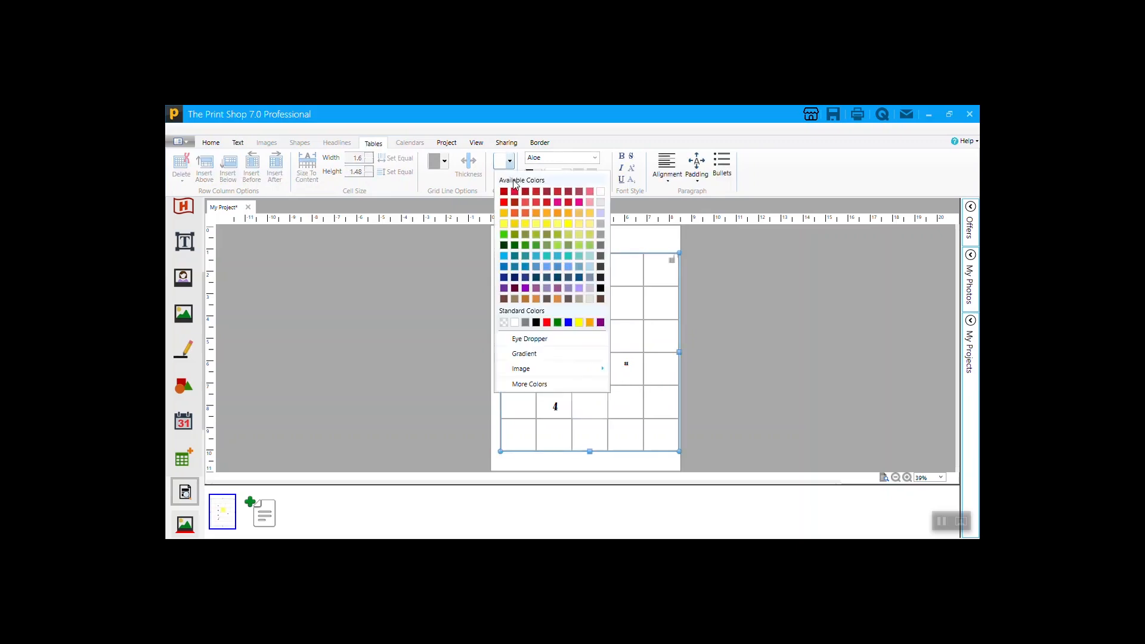
{"action": "left_click", "coordinate": [536, 262]}
{"action": "left_click", "coordinate": [684, 356]}
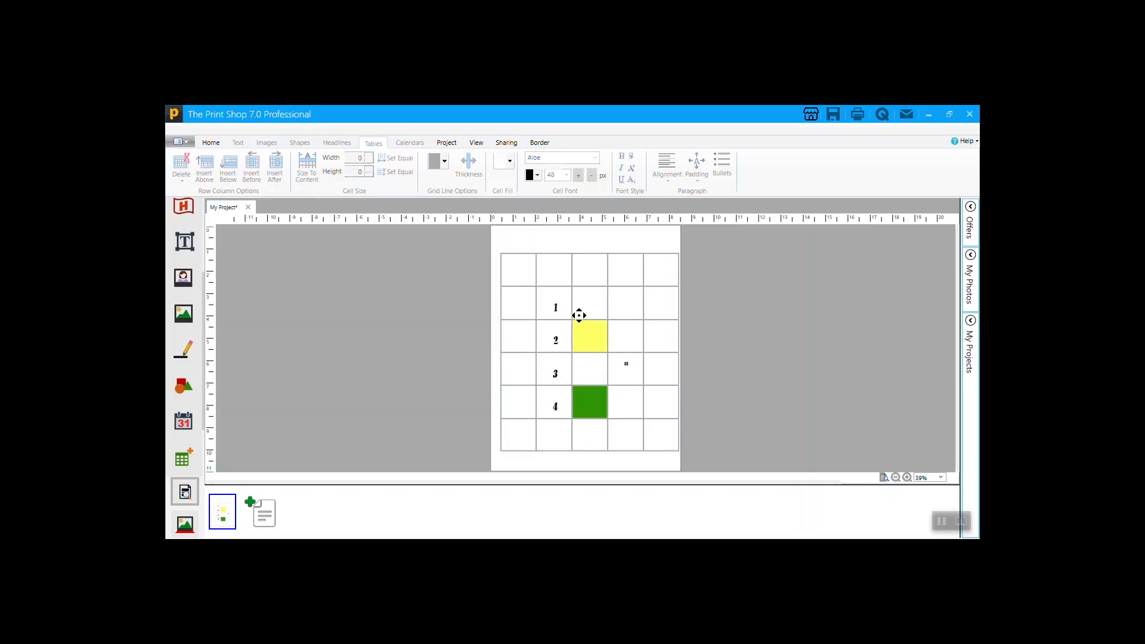
Fill all cells of the table with blue.
{"action": "left_click", "coordinate": [521, 266]}
{"action": "left_click", "coordinate": [510, 161]}
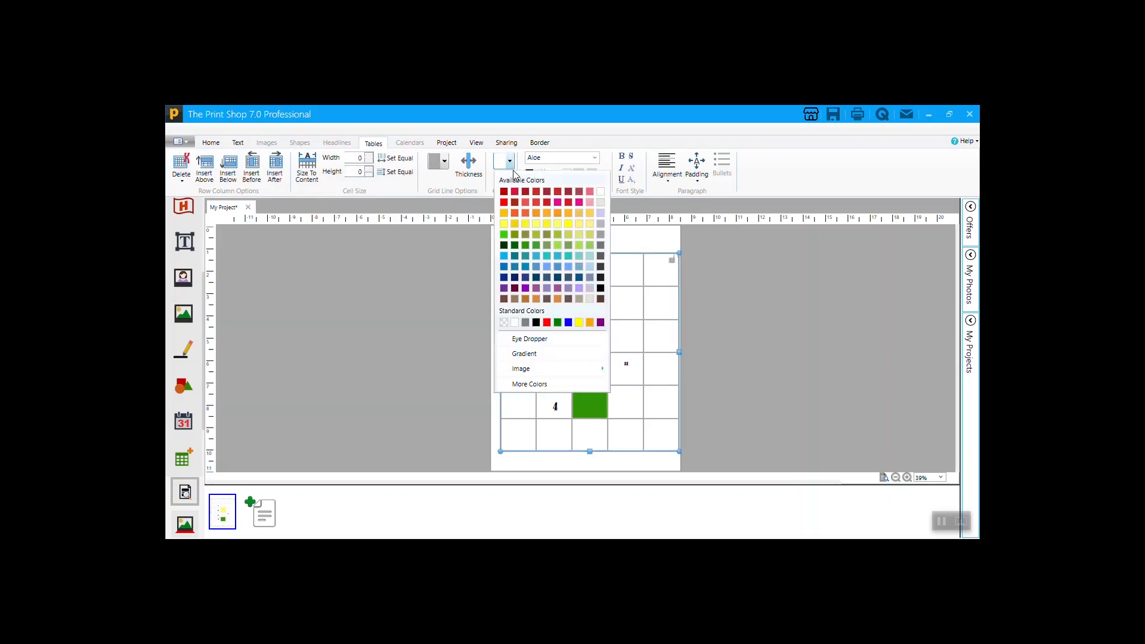
{"action": "left_click", "coordinate": [525, 266]}
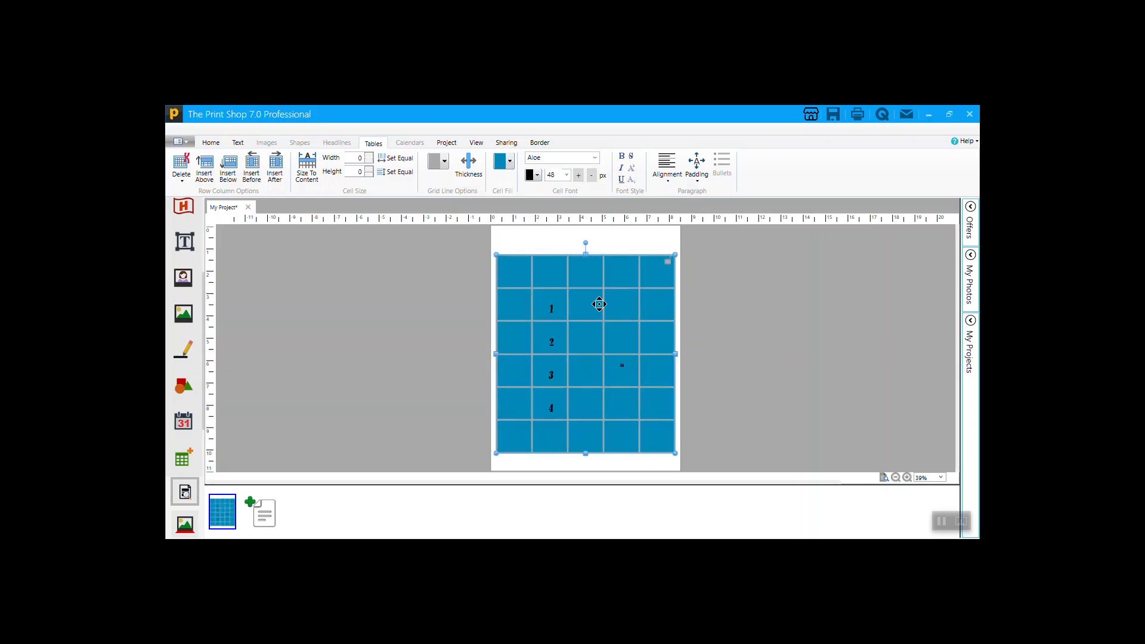
Reduce the thickness of the table's grid lines and set their color to orange.
{"action": "left_click", "coordinate": [468, 164]}
{"action": "mouse_move", "coordinate": [500, 195]}
{"action": "left_mouse_down"}
{"action": "mouse_move", "coordinate": [514, 195]}
{"action": "mouse_move", "coordinate": [490, 195]}
{"action": "left_mouse_up"}
{"action": "mouse_move", "coordinate": [492, 236]}
{"action": "left_mouse_down"}
{"action": "mouse_move", "coordinate": [477, 234]}
{"action": "mouse_move", "coordinate": [495, 243]}
{"action": "left_mouse_up"}
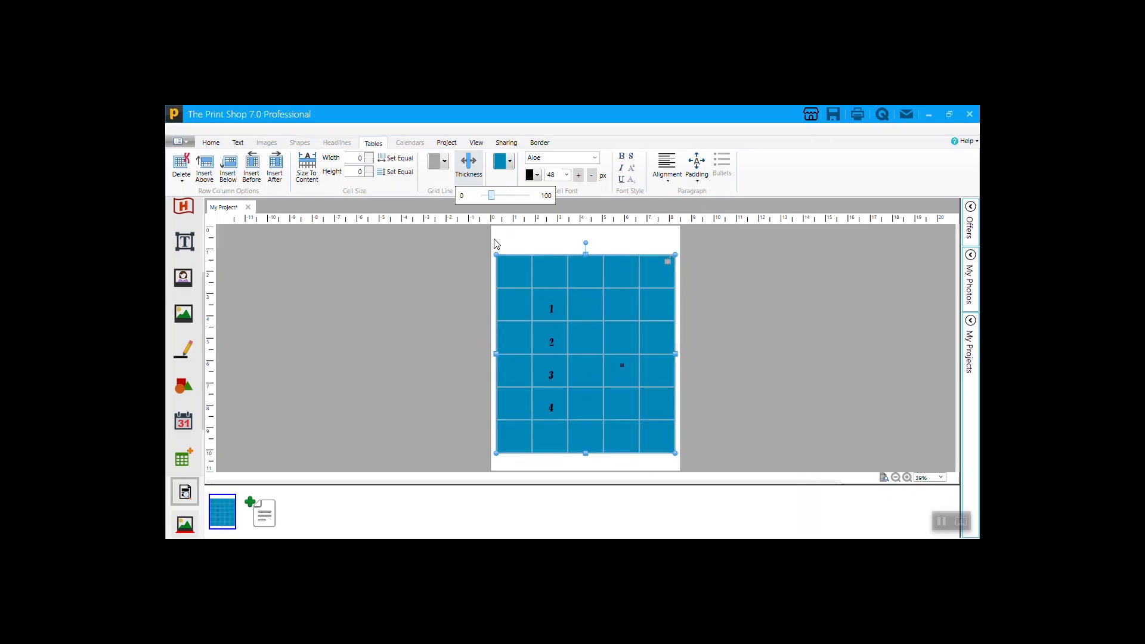
{"action": "left_click", "coordinate": [445, 161]}
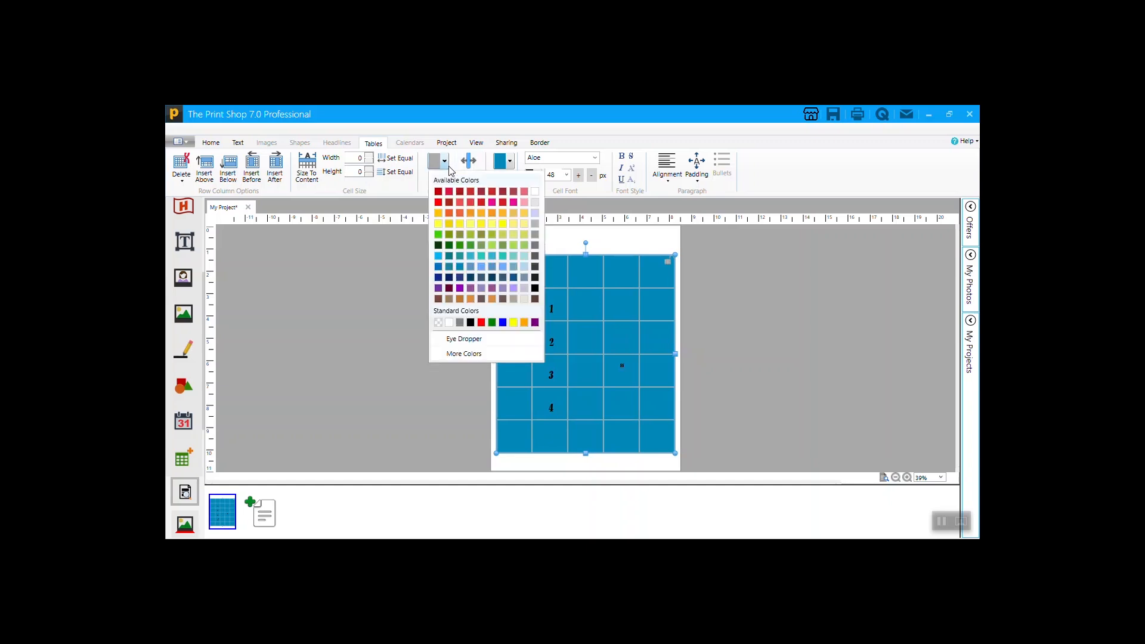
{"action": "left_click", "coordinate": [463, 213]}
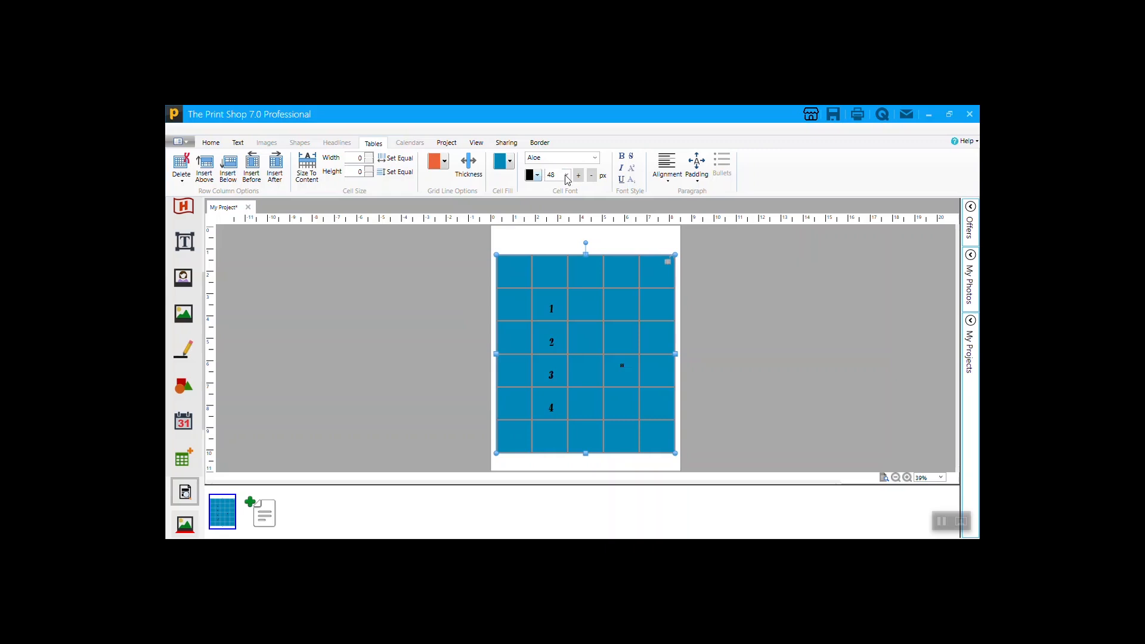
Recolor all text in the table, trying red before settling on light turquoise.
{"action": "left_click", "coordinate": [537, 175]}
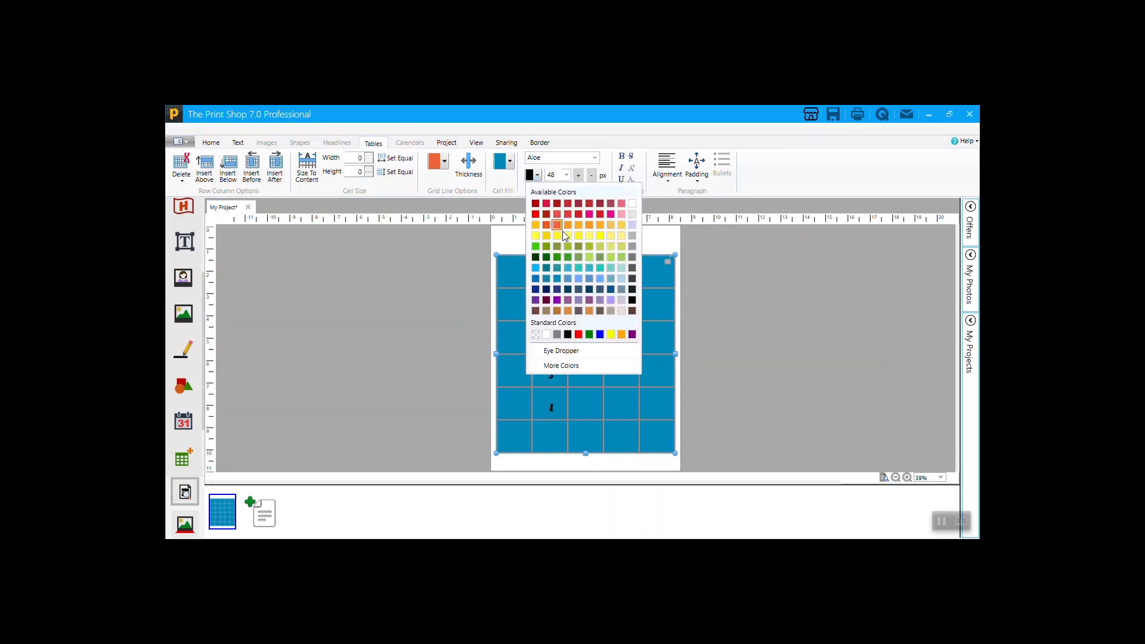
{"action": "left_click", "coordinate": [570, 214]}
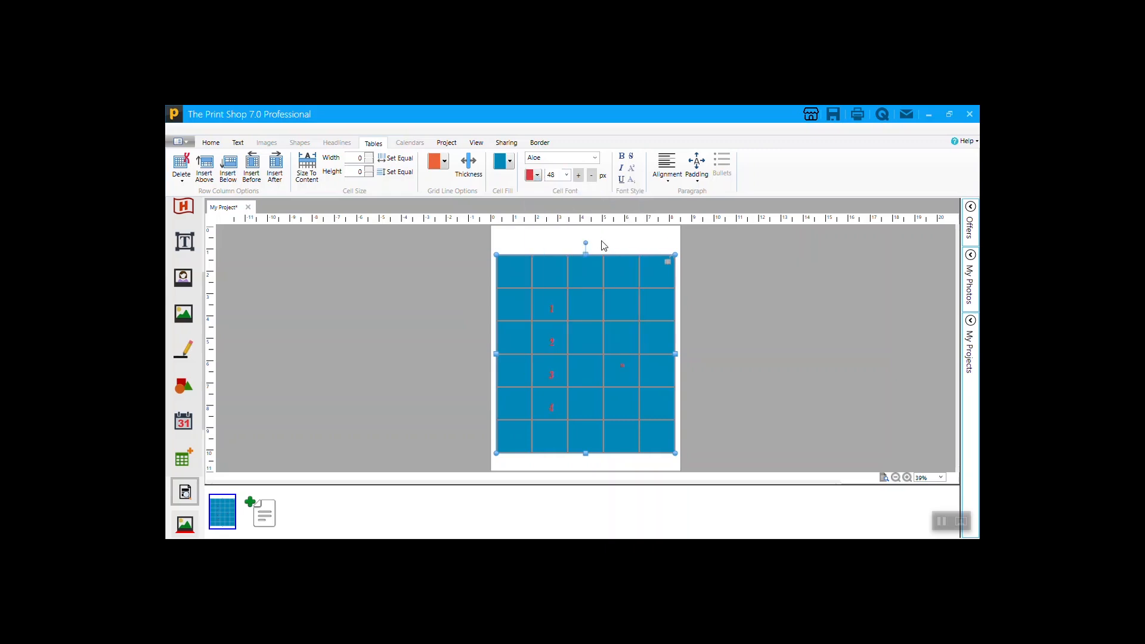
{"action": "left_click", "coordinate": [538, 176]}
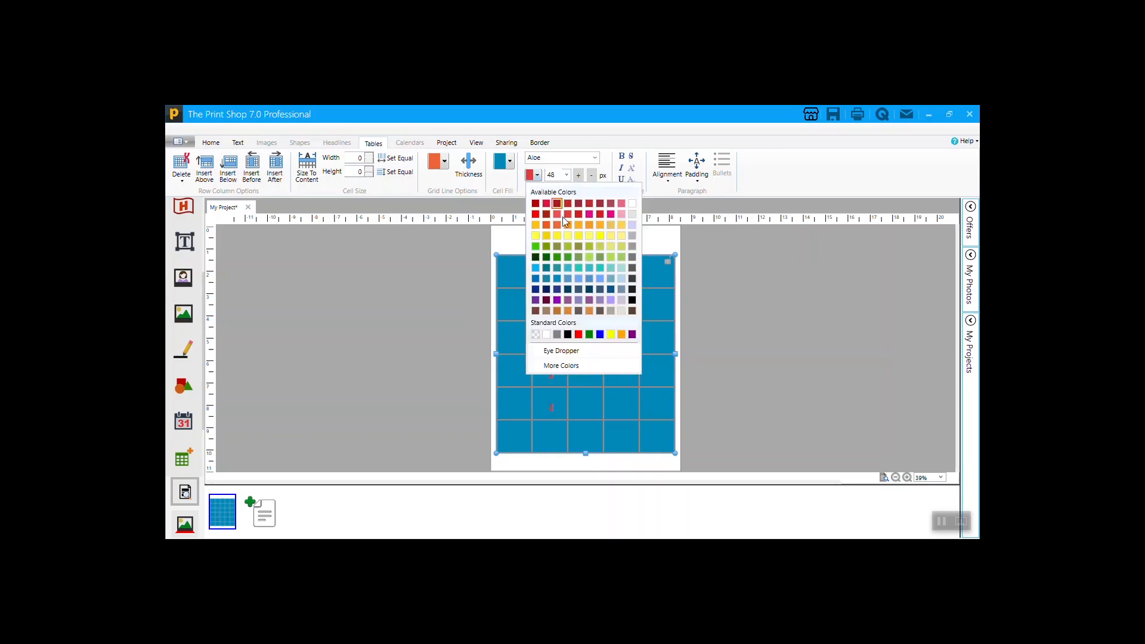
{"action": "left_click", "coordinate": [607, 271]}
{"action": "left_click", "coordinate": [608, 271]}
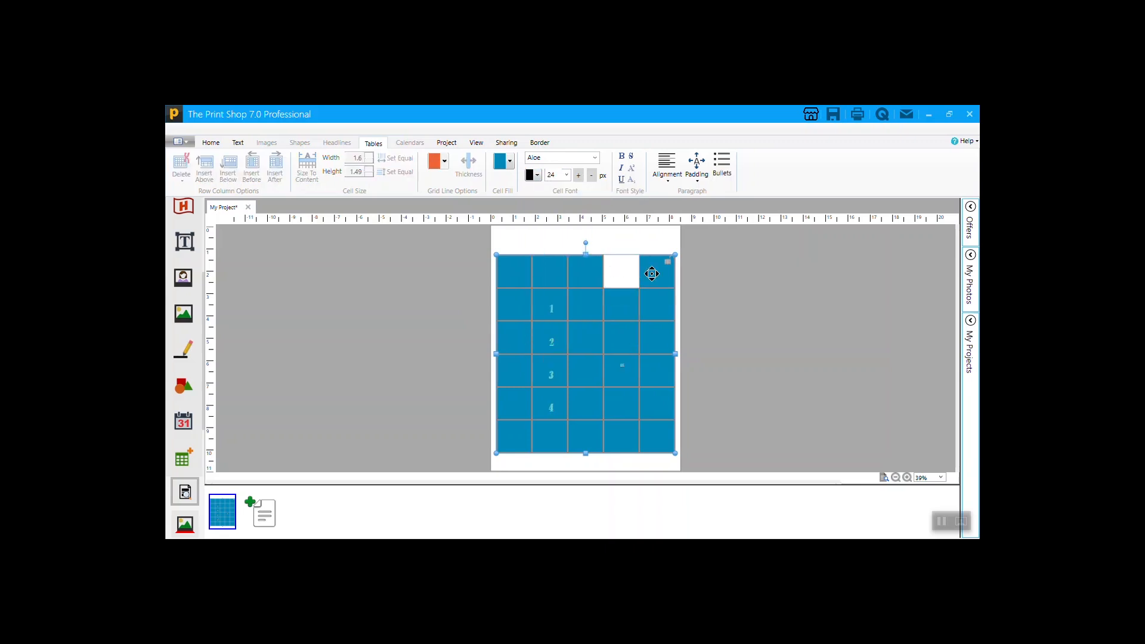
{"action": "left_click", "coordinate": [701, 288]}
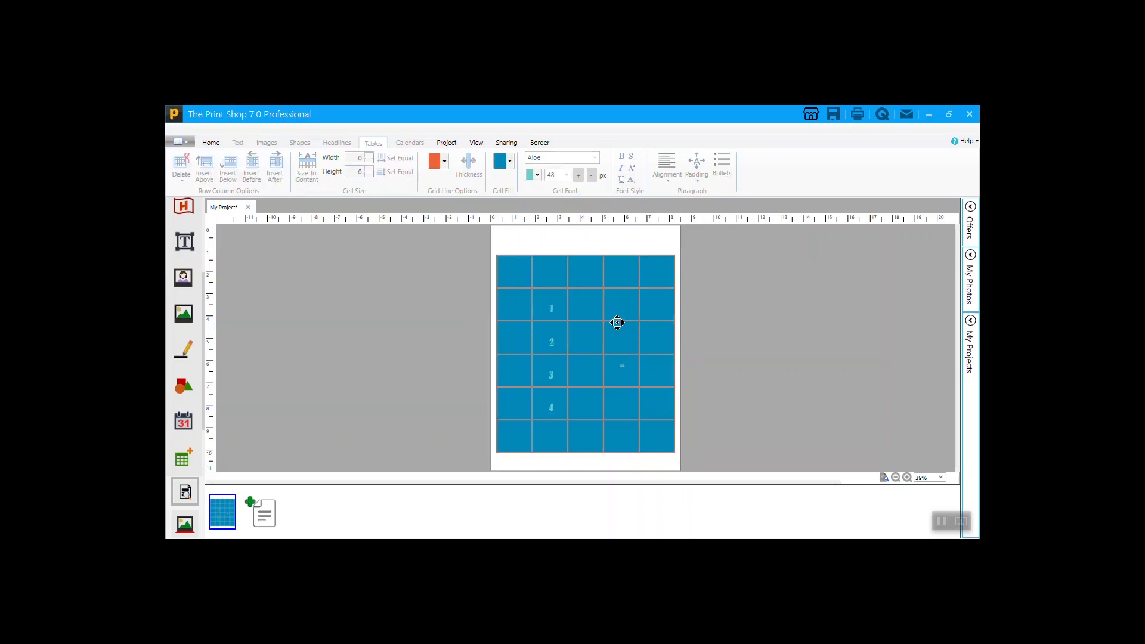
Delete the table's last column and its last two rows.
{"action": "left_click", "coordinate": [618, 324]}
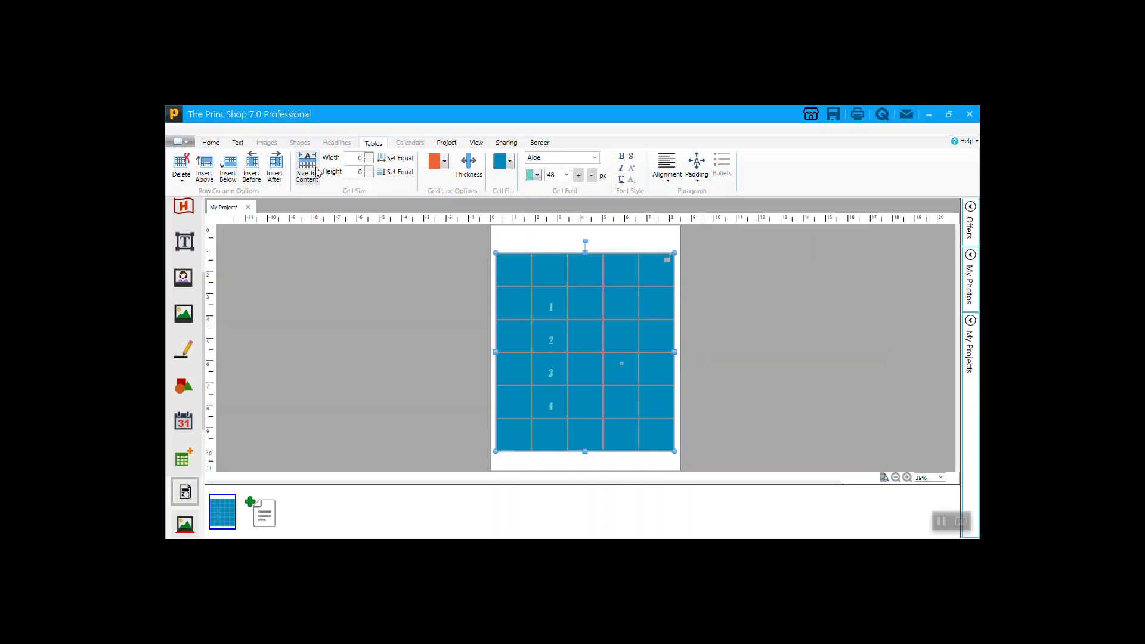
{"action": "left_click", "coordinate": [179, 173]}
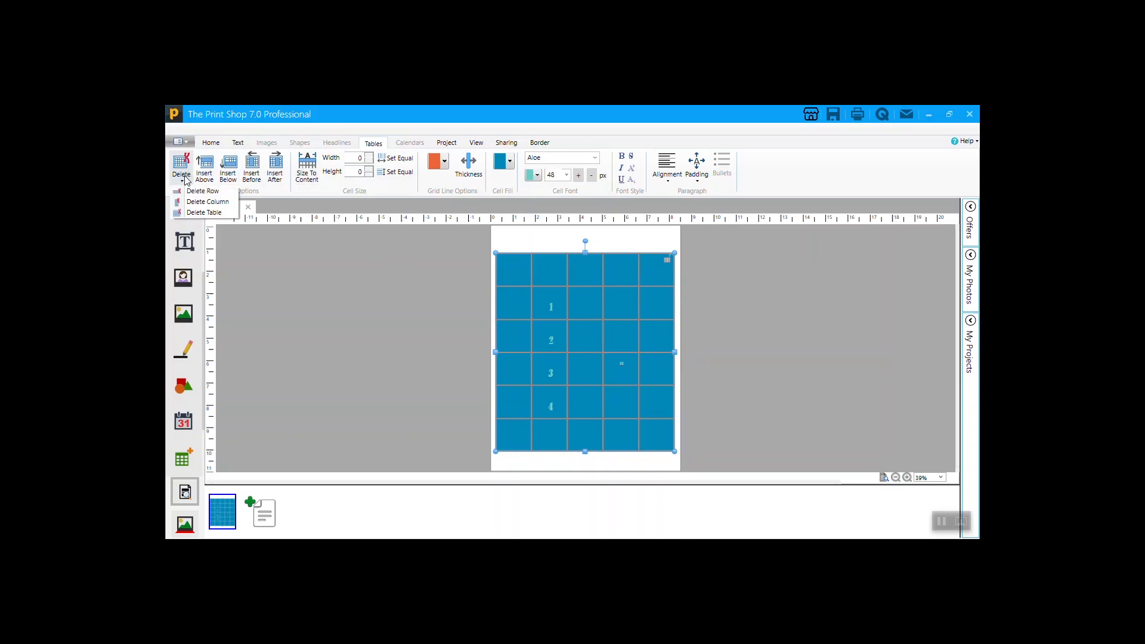
{"action": "left_click", "coordinate": [216, 202]}
{"action": "left_click", "coordinate": [181, 171]}
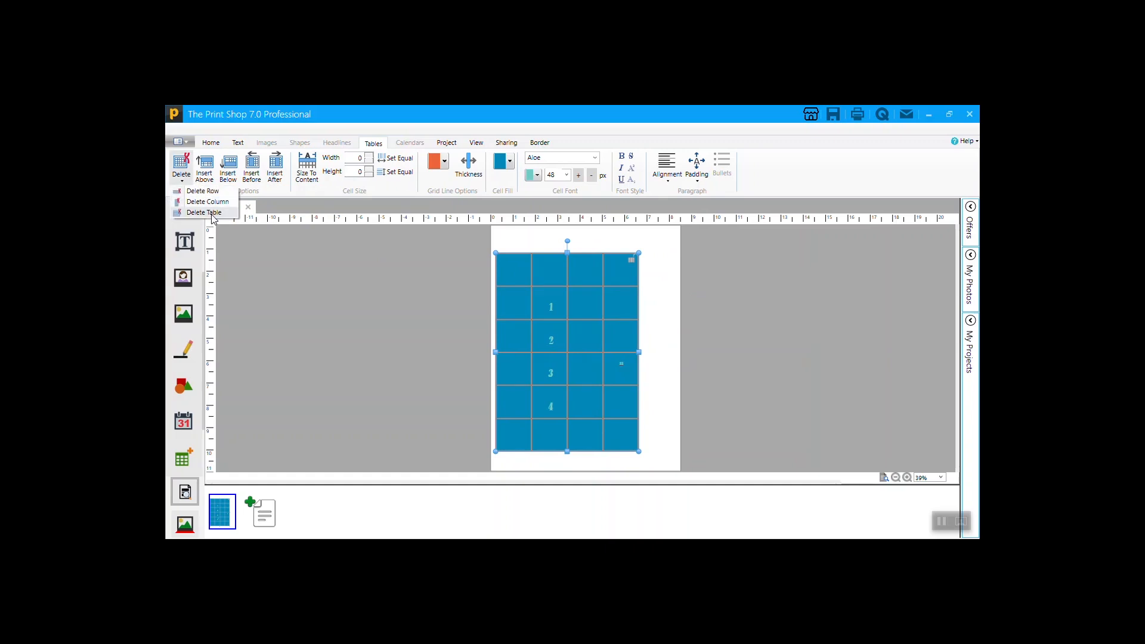
{"action": "left_click", "coordinate": [197, 191]}
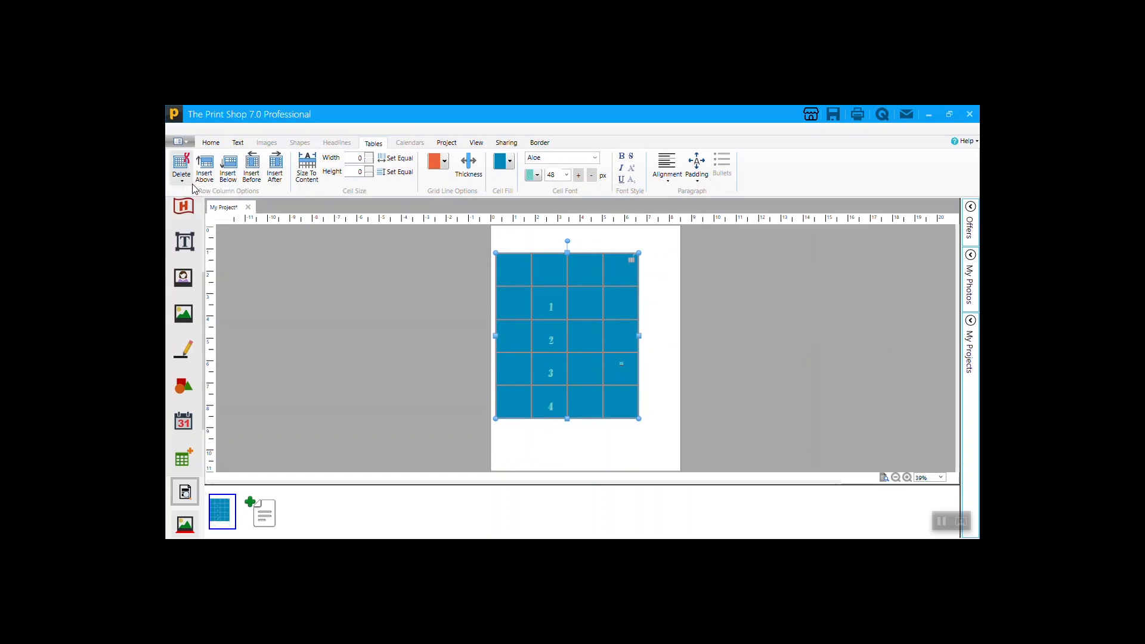
{"action": "left_click", "coordinate": [181, 172]}
{"action": "left_click", "coordinate": [198, 192]}
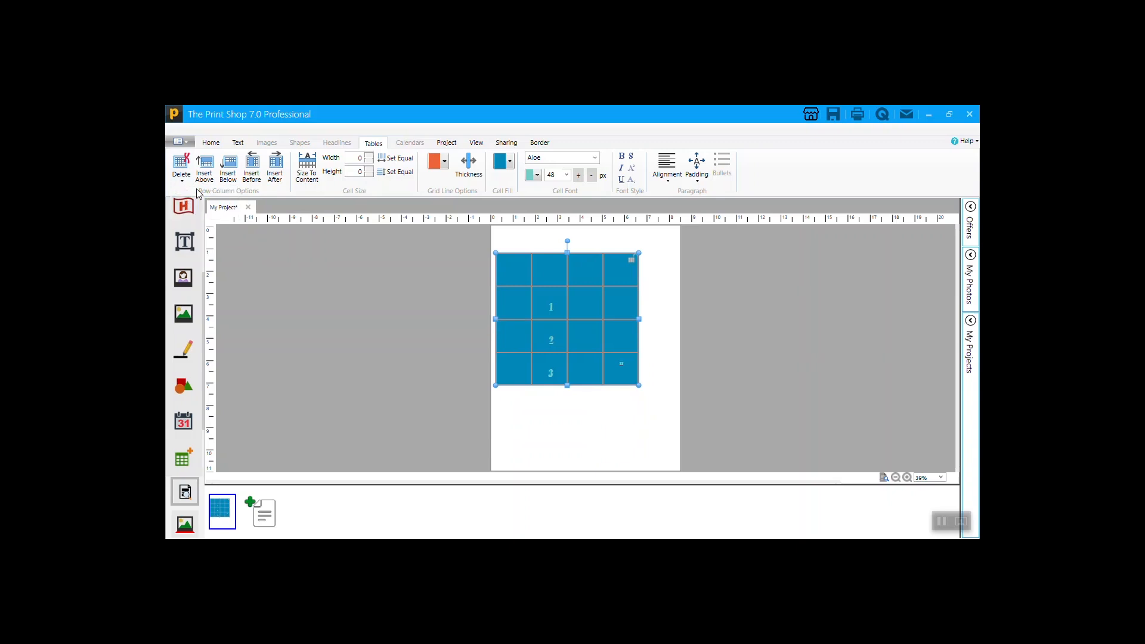
Delete the whole table and place a new 3-by-3 table, enlarged to about 5 by 5 inches, in the upper middle of the page.
{"action": "left_click", "coordinate": [181, 171]}
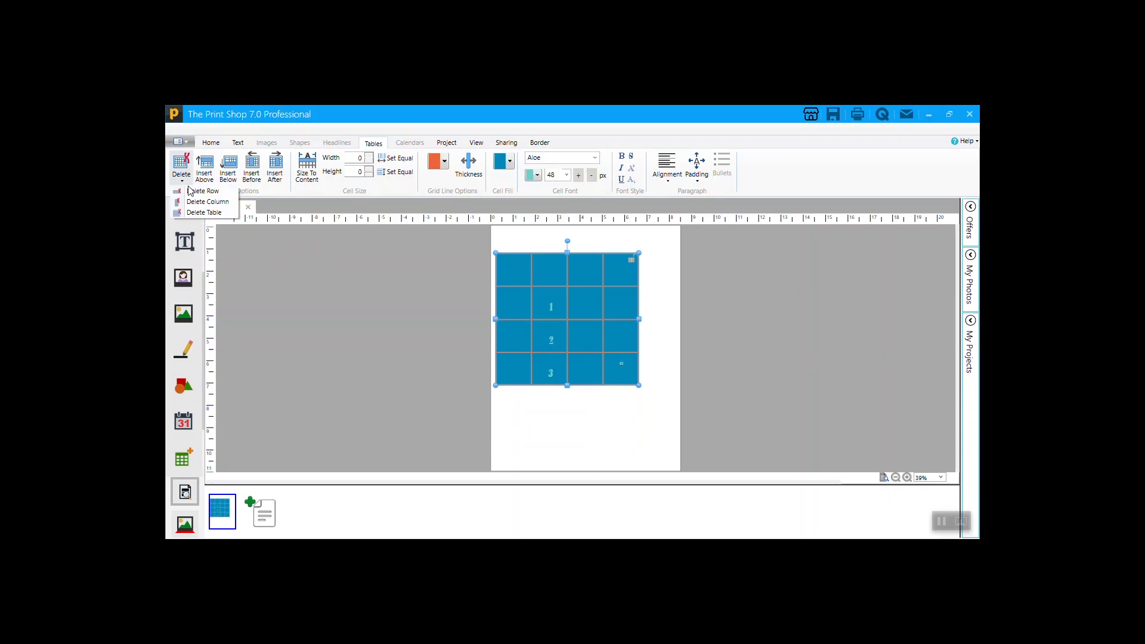
{"action": "left_click", "coordinate": [204, 213]}
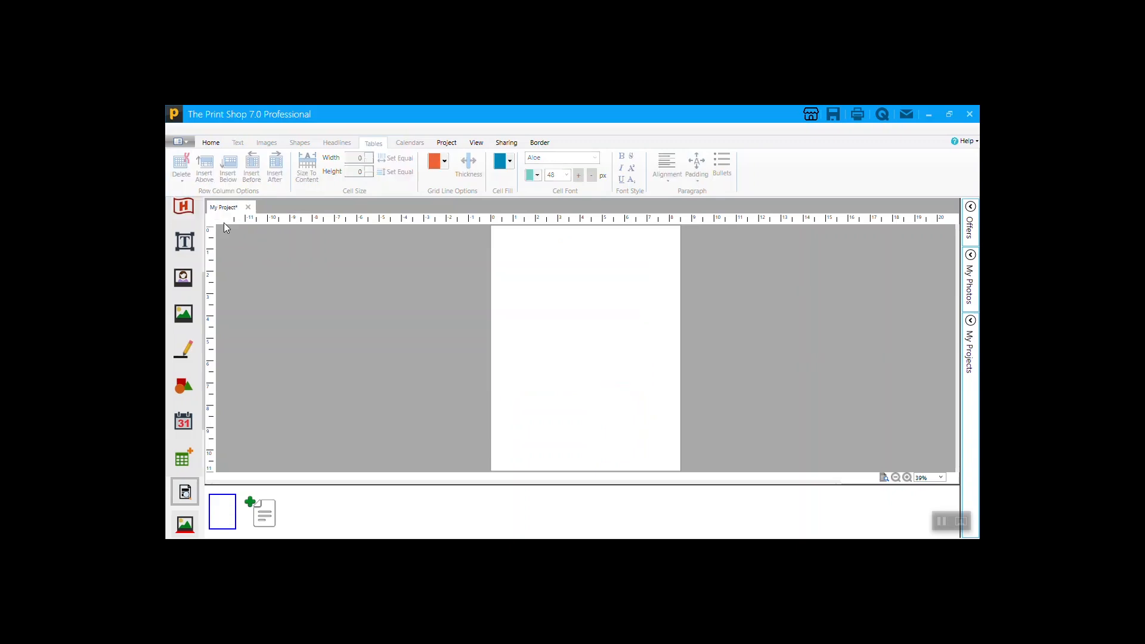
{"action": "left_click", "coordinate": [183, 460]}
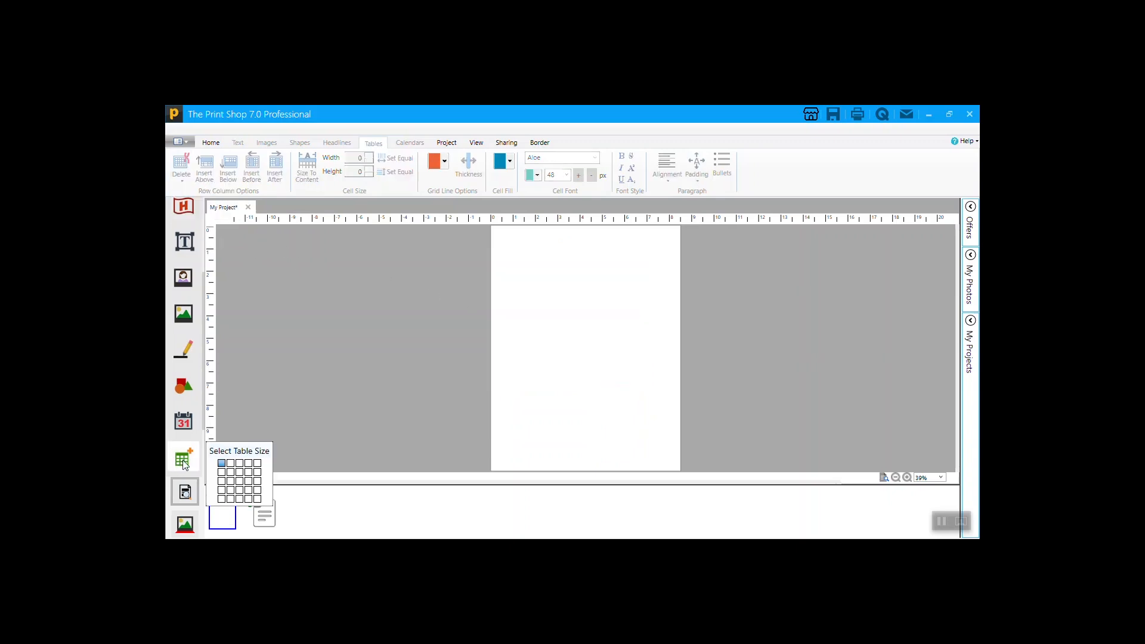
{"action": "left_click", "coordinate": [238, 485]}
{"action": "left_click_drag", "start_coordinate": [618, 346], "coordinate": [664, 433]}
{"action": "left_click_drag", "start_coordinate": [608, 383], "coordinate": [578, 332]}
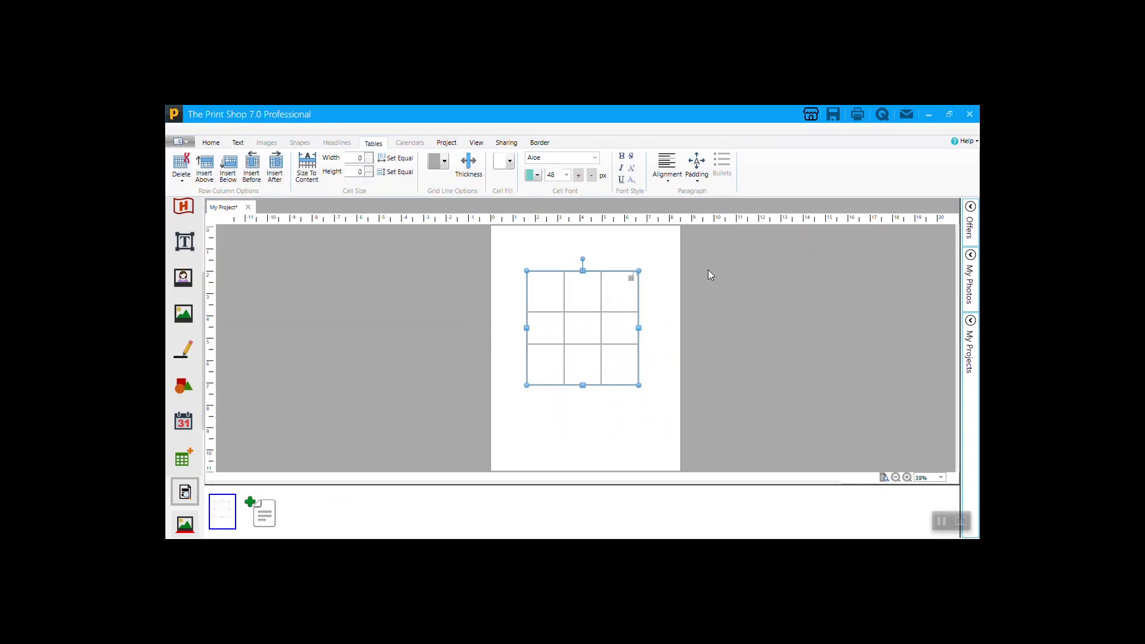
Enter A in the center cell of the new table and B in the cell below it.
{"action": "left_click", "coordinate": [591, 321]}
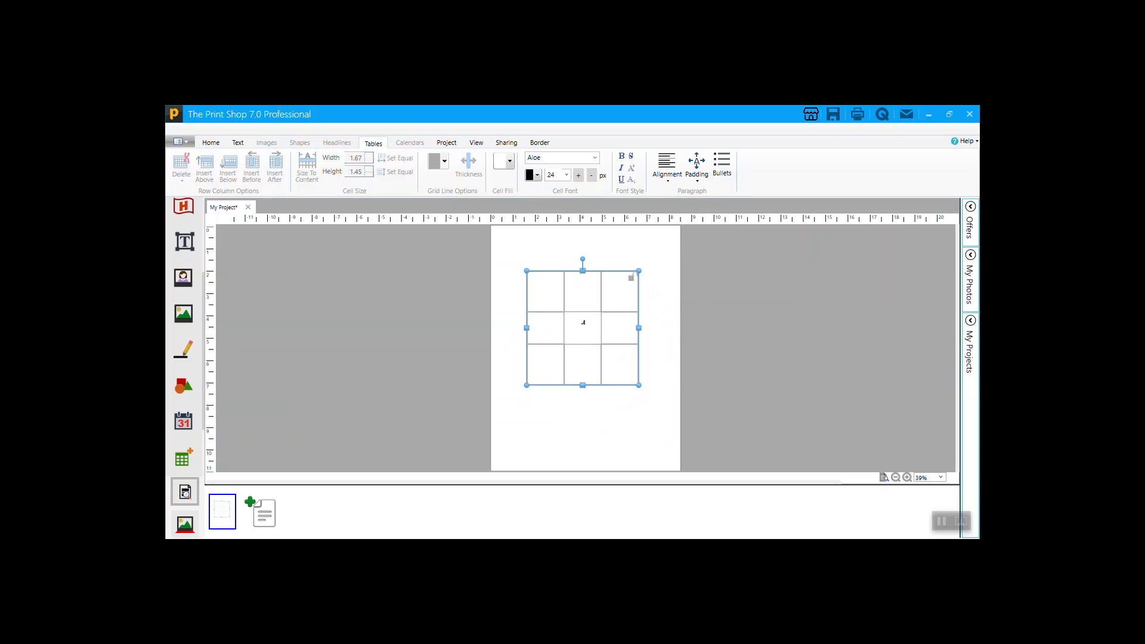
{"action": "left_click", "coordinate": [580, 362]}
{"action": "left_click", "coordinate": [703, 369]}
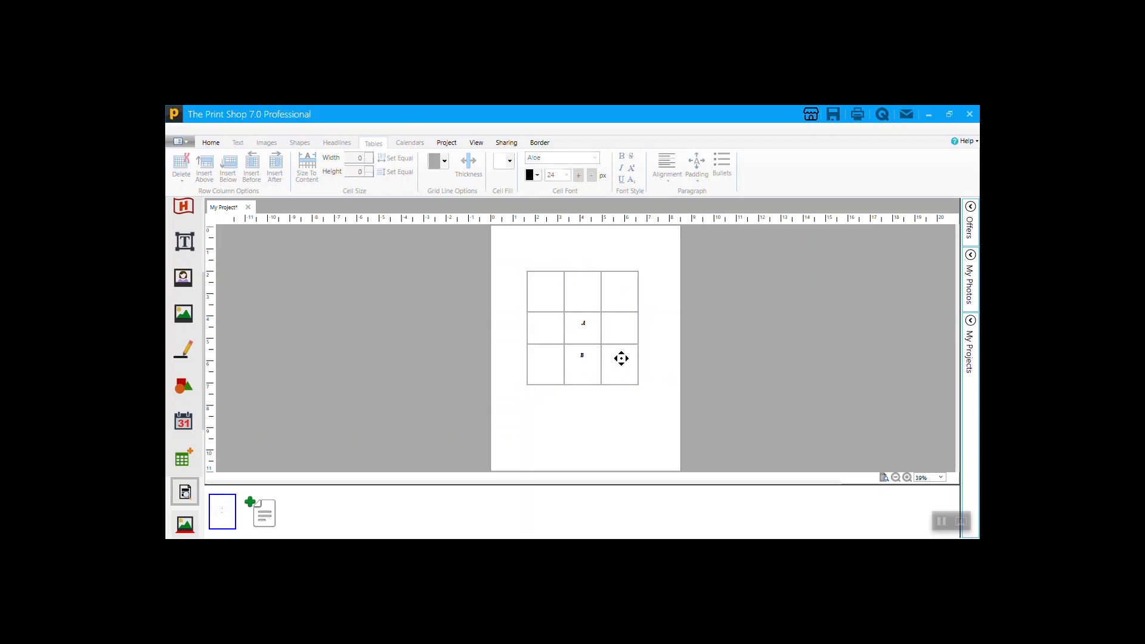
Set the whole table's font to 3ds at 48 px and try out the bold and italic styles.
{"action": "left_click", "coordinate": [621, 358]}
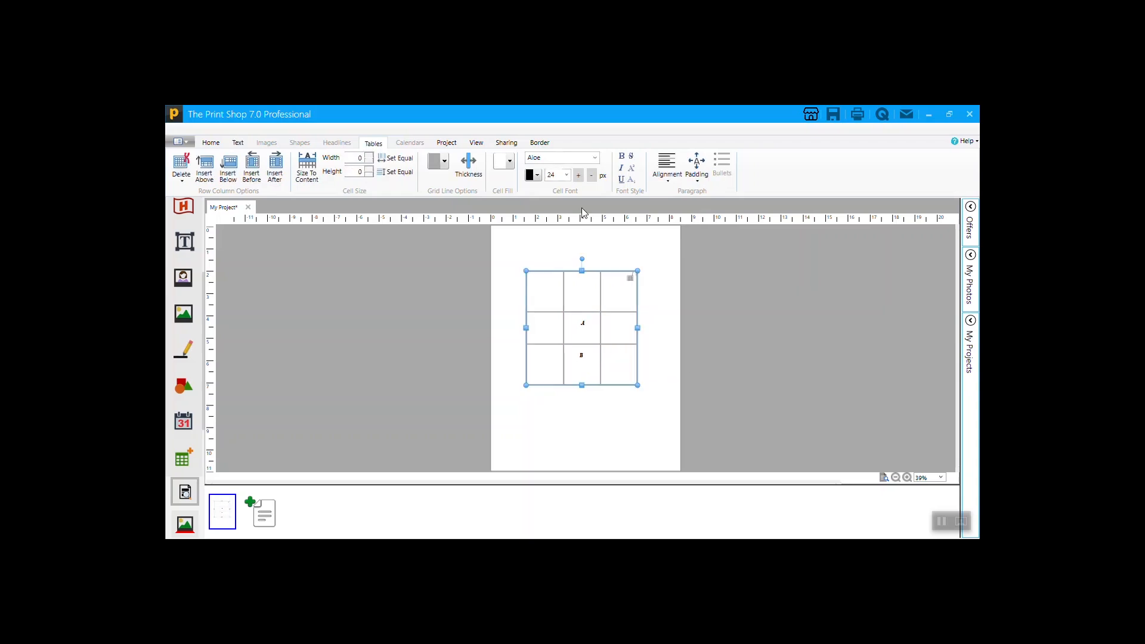
{"action": "left_click", "coordinate": [597, 167]}
{"action": "left_click", "coordinate": [582, 177]}
{"action": "left_click", "coordinate": [579, 177]}
{"action": "left_click", "coordinate": [625, 157]}
{"action": "left_click", "coordinate": [622, 169]}
Try right and left alignment on the table's text and return it to center alignment.
{"action": "left_click", "coordinate": [667, 177]}
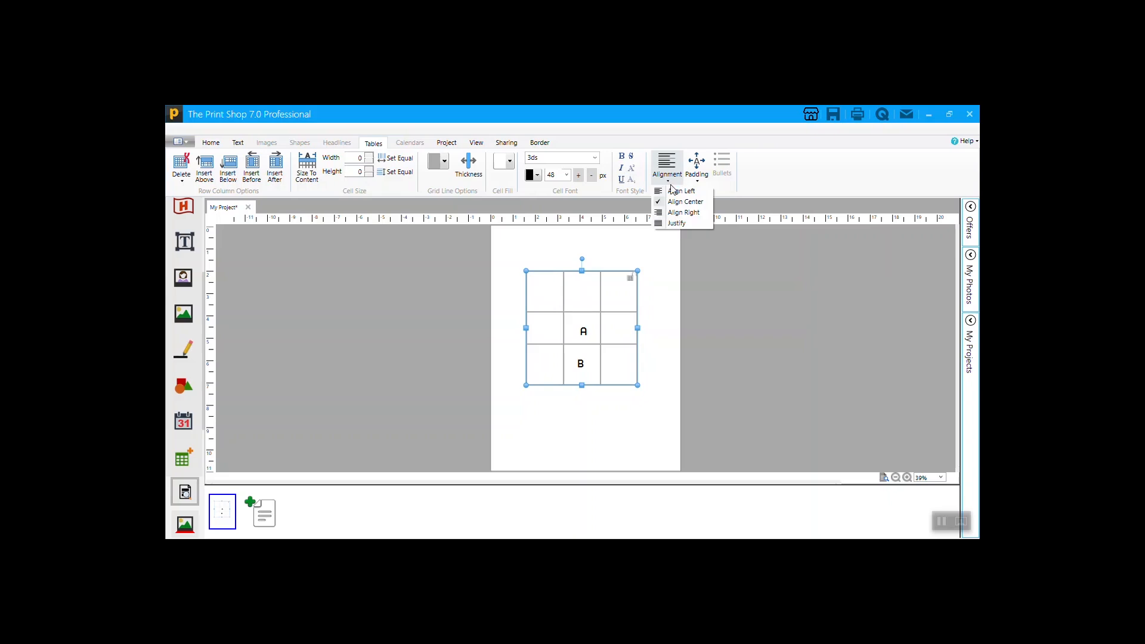
{"action": "left_click", "coordinate": [678, 196]}
{"action": "left_click", "coordinate": [667, 177]}
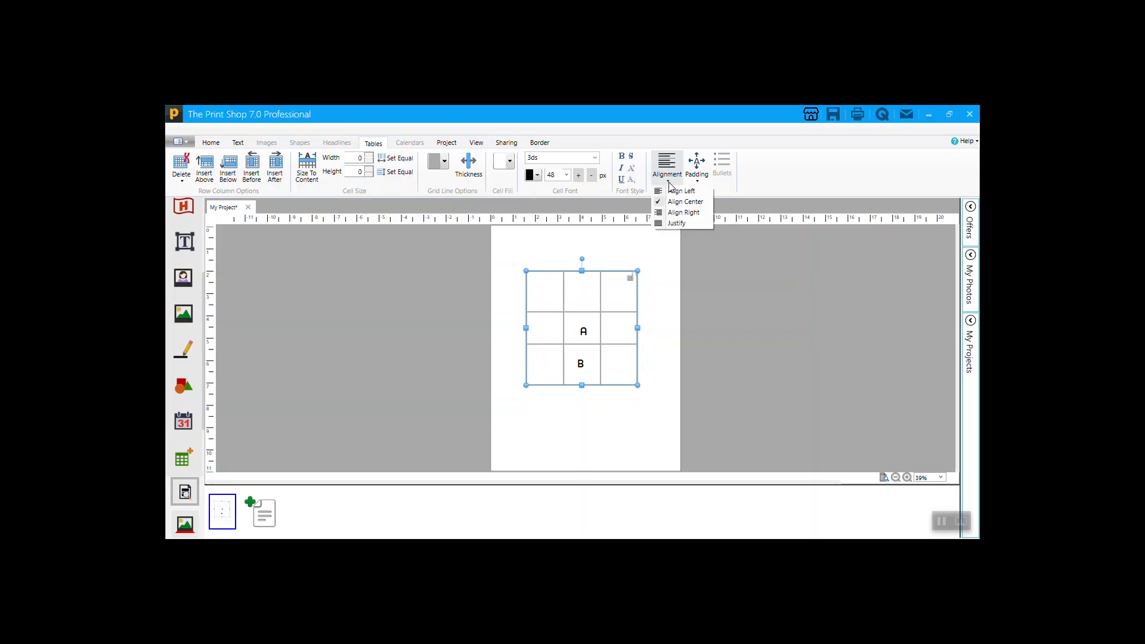
{"action": "left_click", "coordinate": [662, 212]}
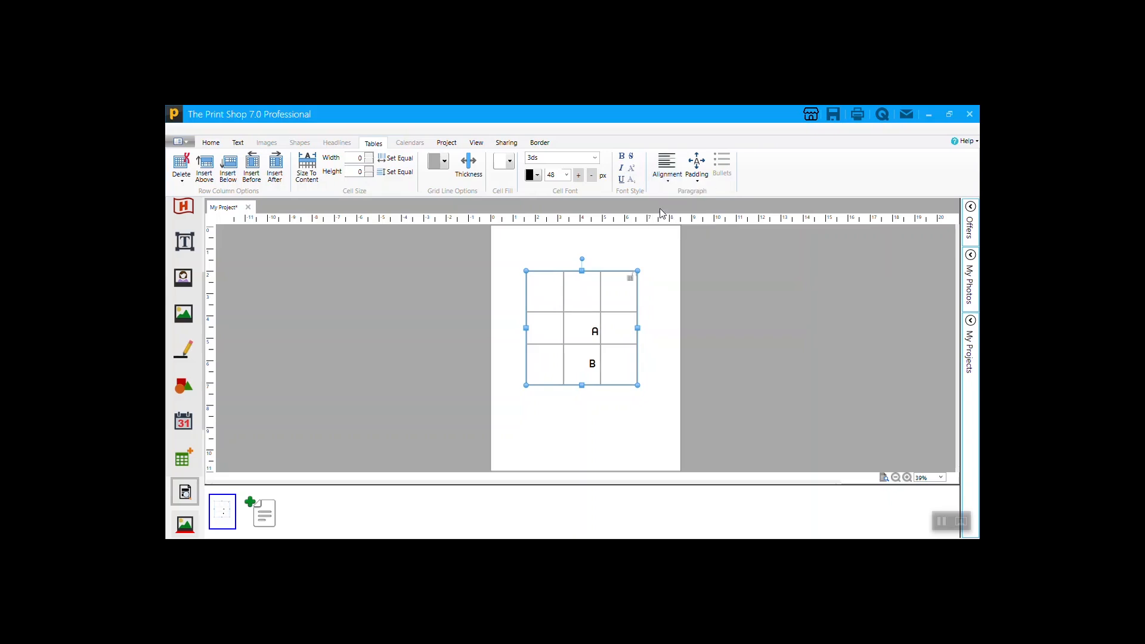
{"action": "left_click", "coordinate": [667, 177]}
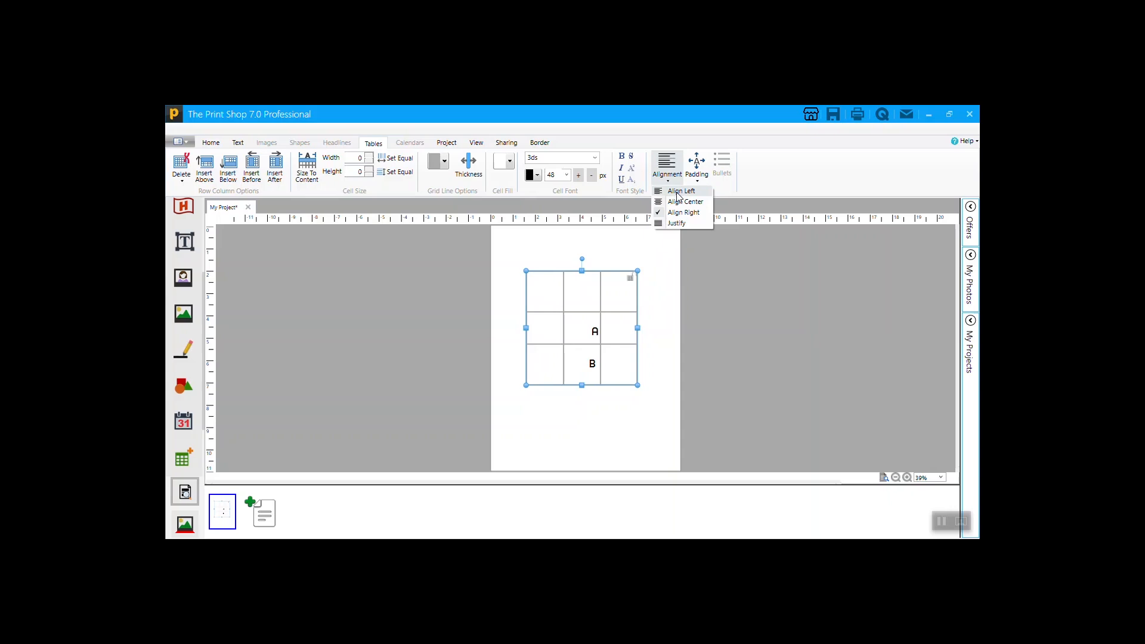
{"action": "left_click", "coordinate": [676, 192]}
{"action": "left_click", "coordinate": [667, 177]}
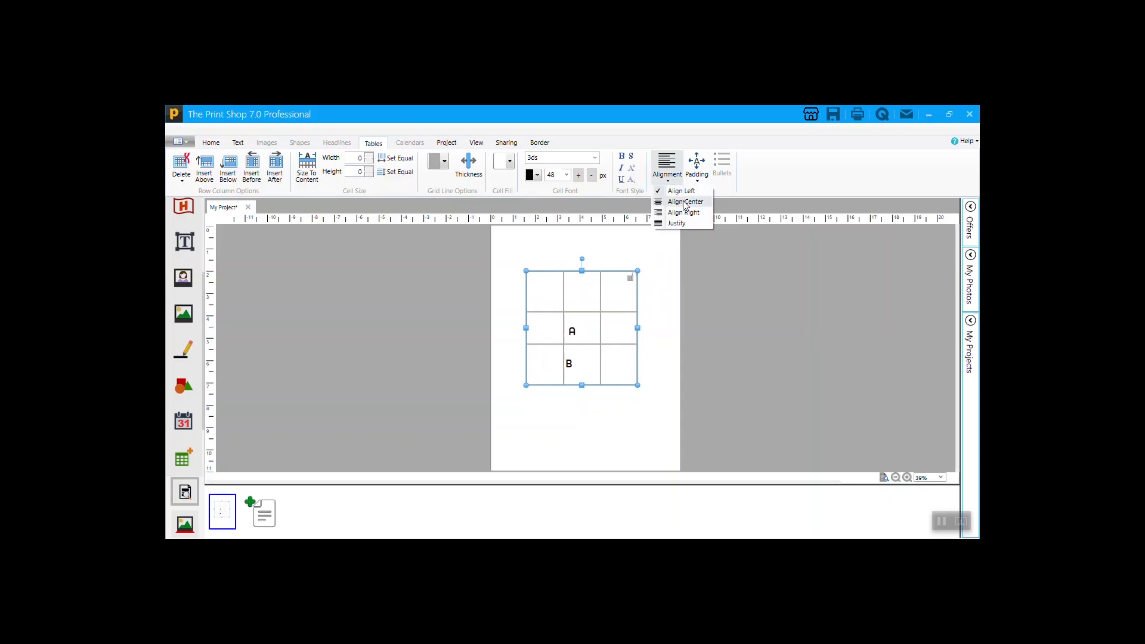
{"action": "left_click", "coordinate": [686, 203]}
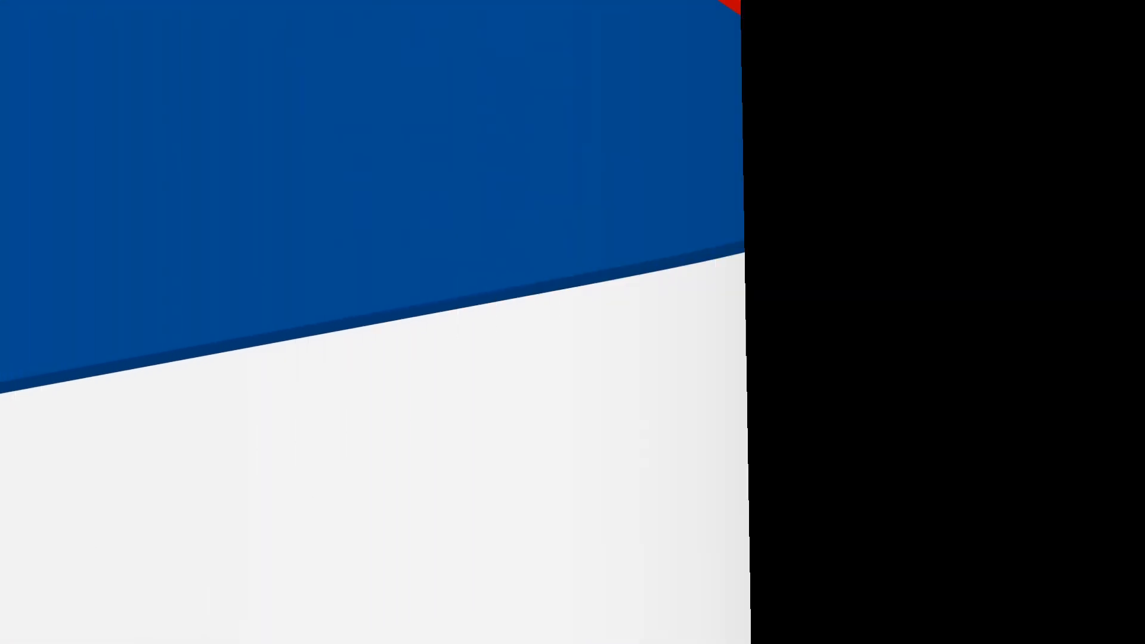